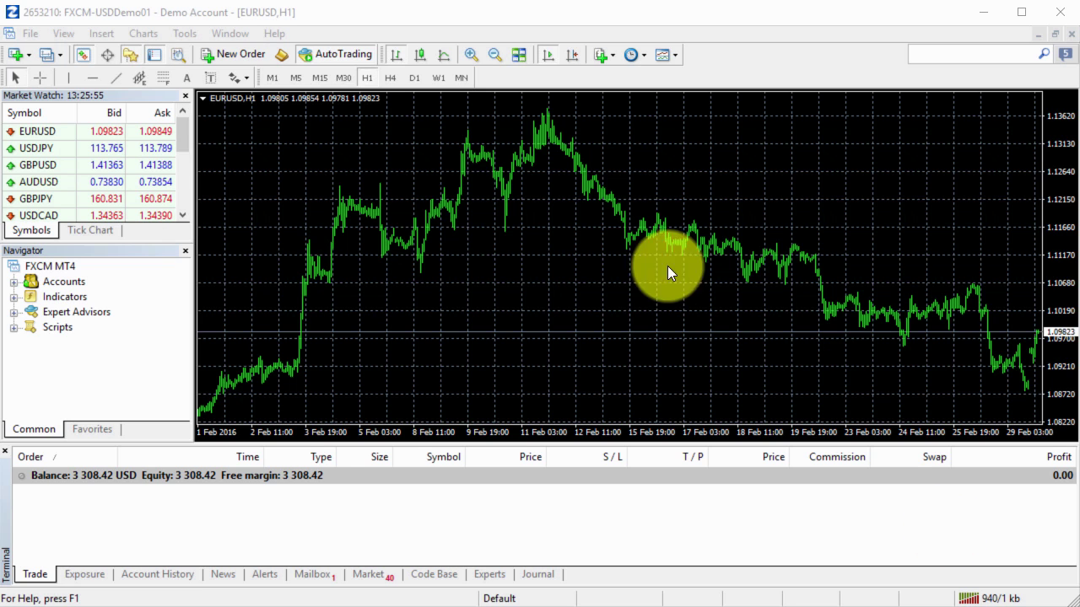
Open Tools > Options on the Server tab and launch the account password change
left_click(185, 32)
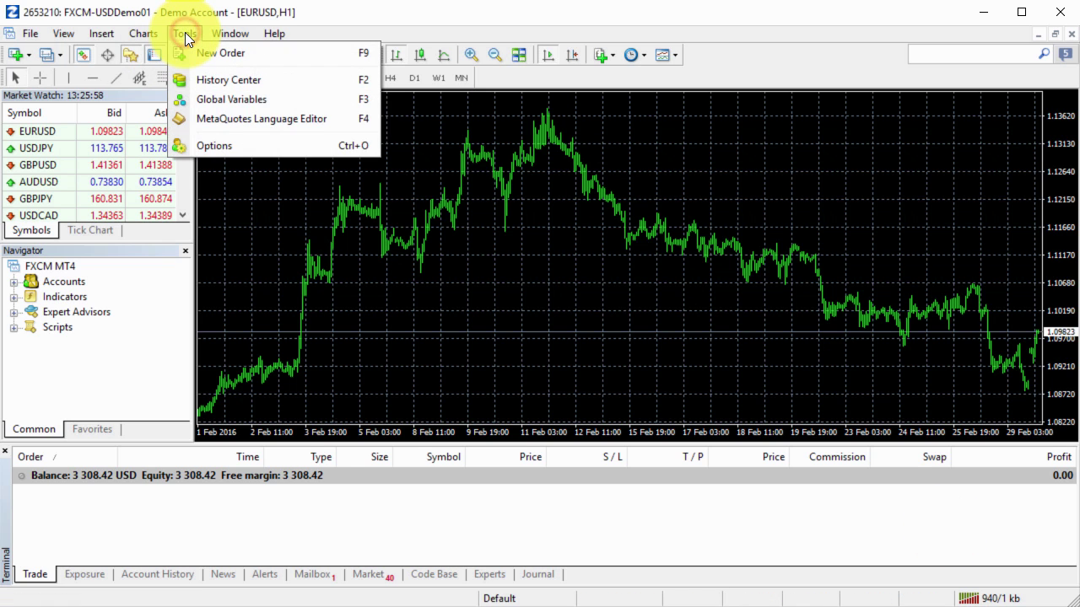
left_click(253, 150)
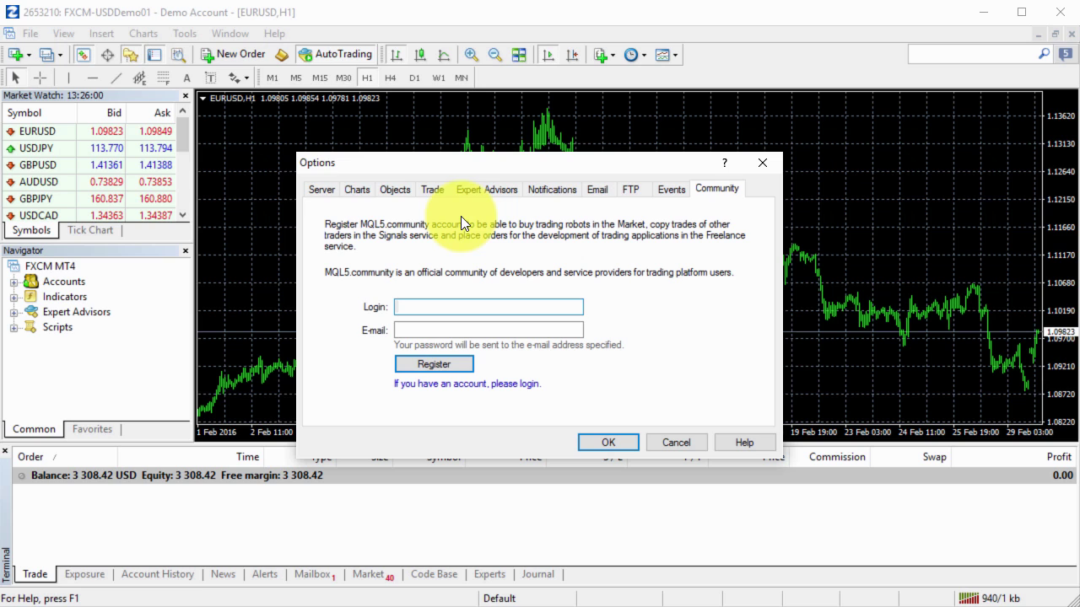
left_click(324, 191)
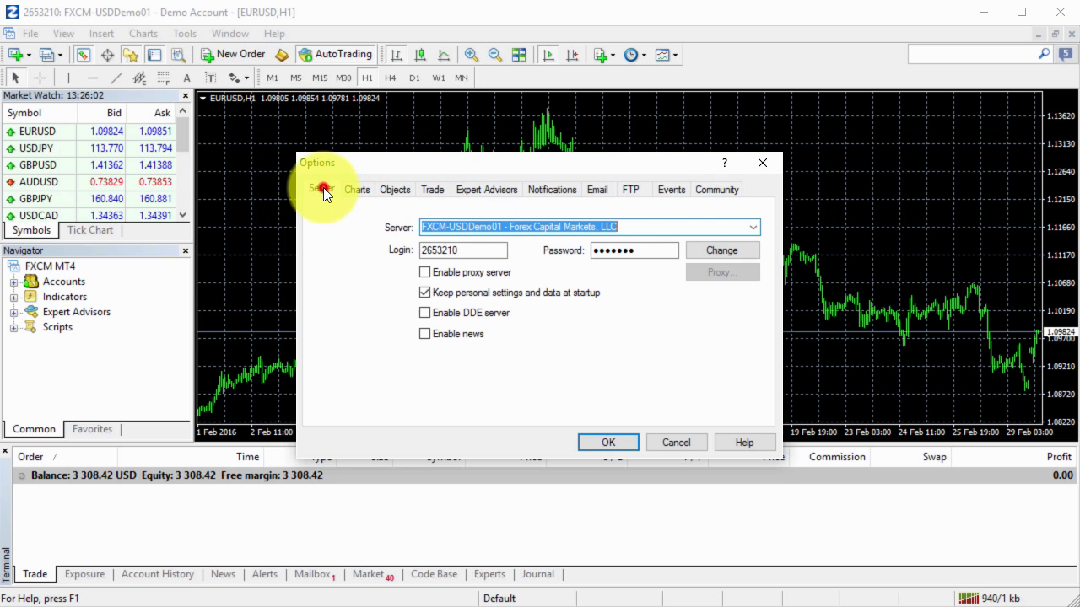
left_click(710, 253)
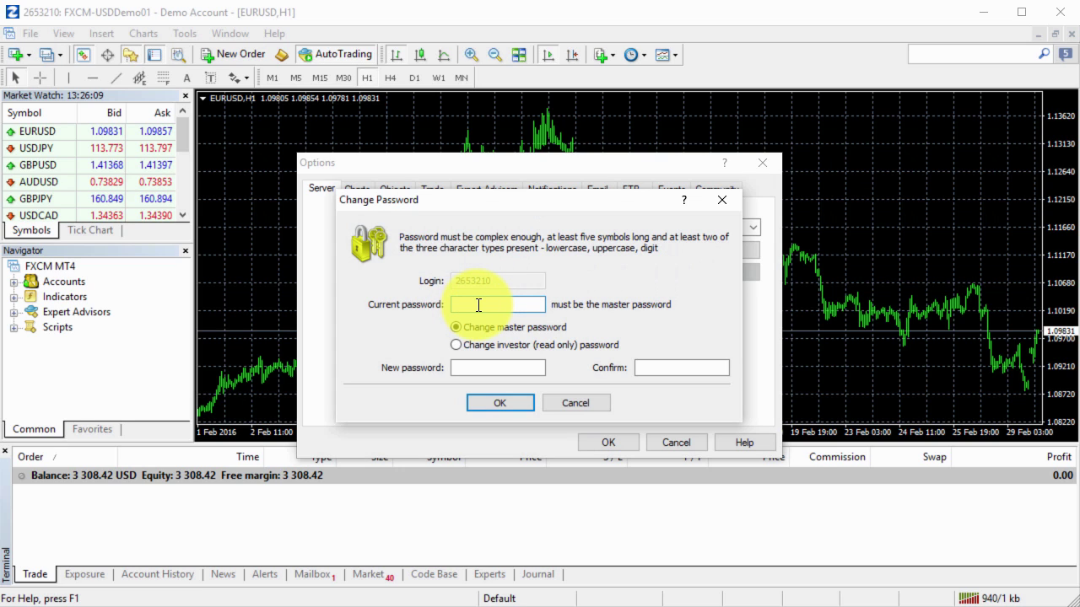
Place the cursor in the New password field of the Change Password dialog
left_click(494, 371)
left_click(669, 368)
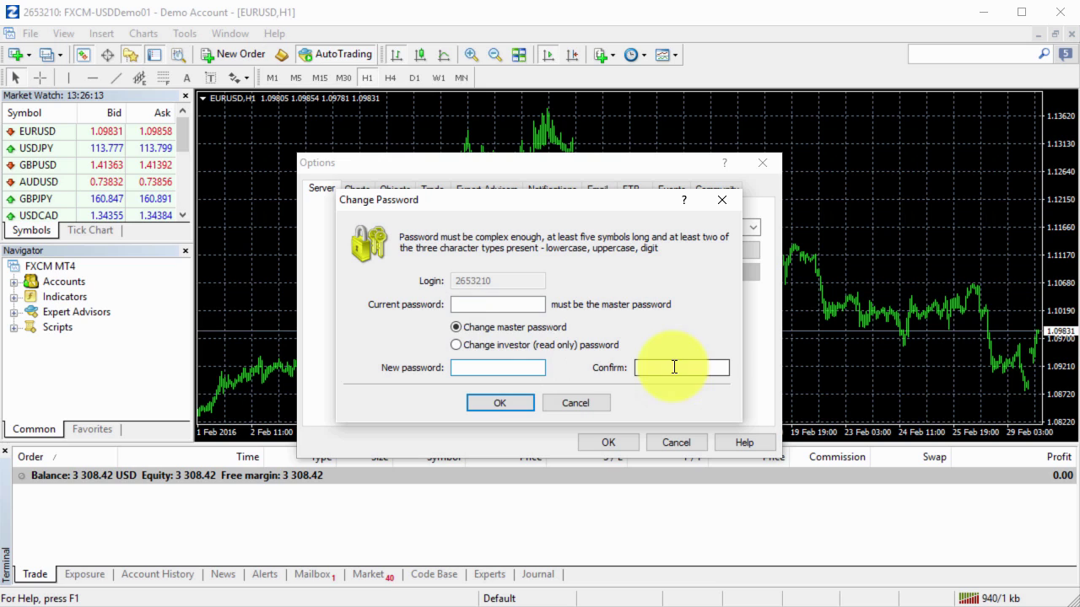
left_click(499, 372)
left_click(655, 368)
left_click(533, 368)
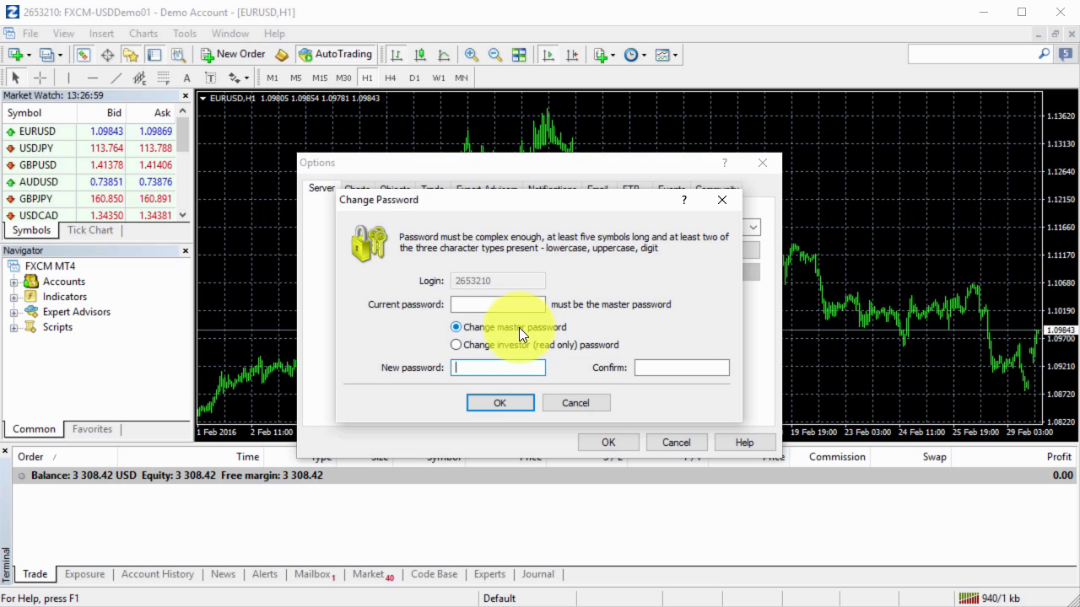
Select the master password option, then cancel the Change Password dialog unchanged
left_click(519, 327)
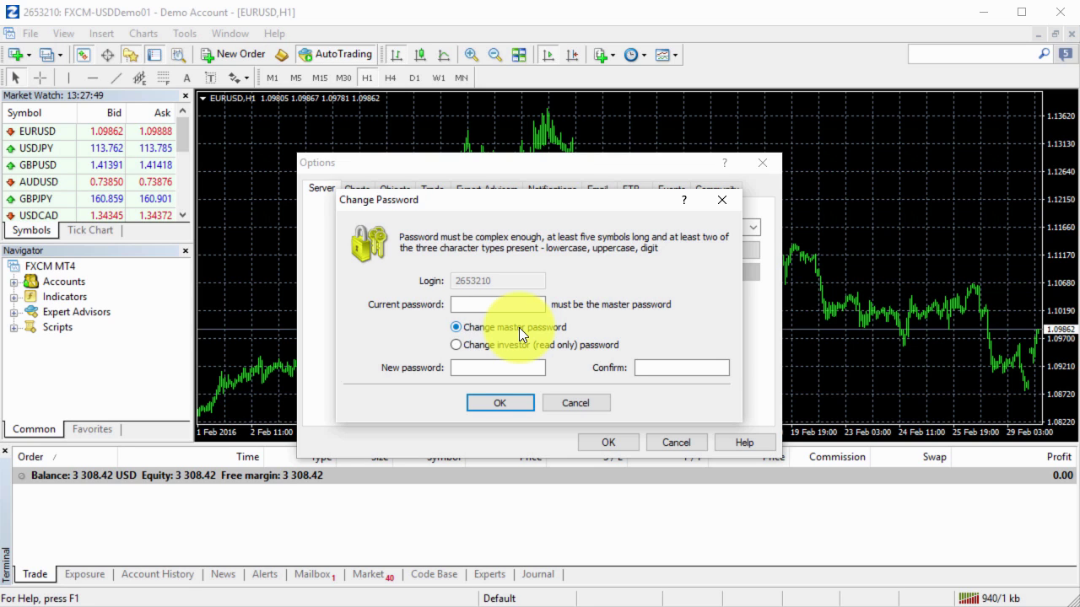
left_click(577, 403)
Close Options and open File > Login to Trade Account, moving the login window into view
left_click(676, 443)
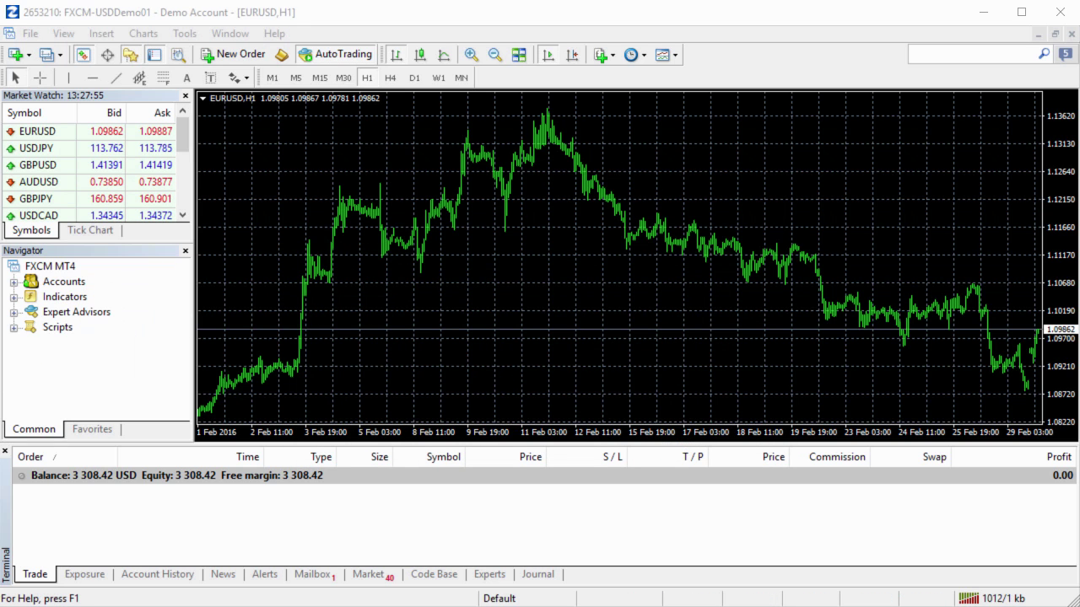
right_click(63, 312)
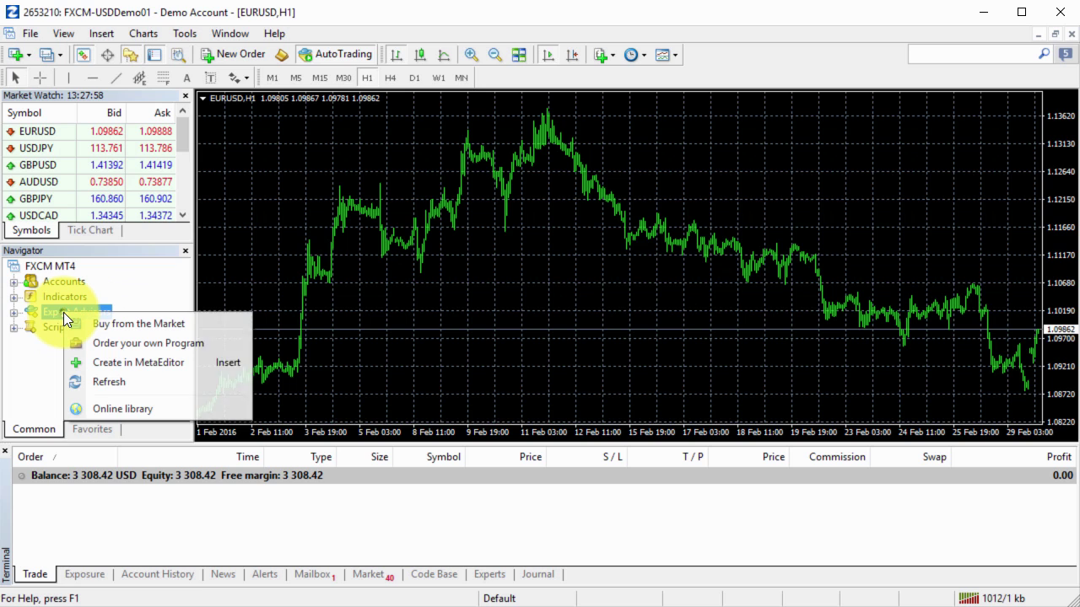
left_click(34, 33)
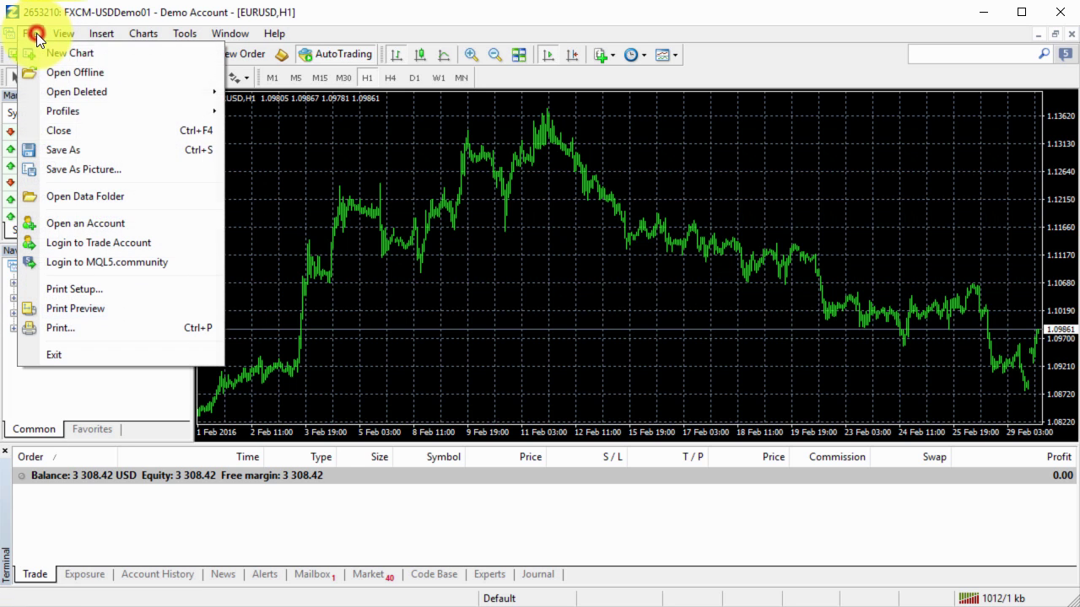
left_click(106, 245)
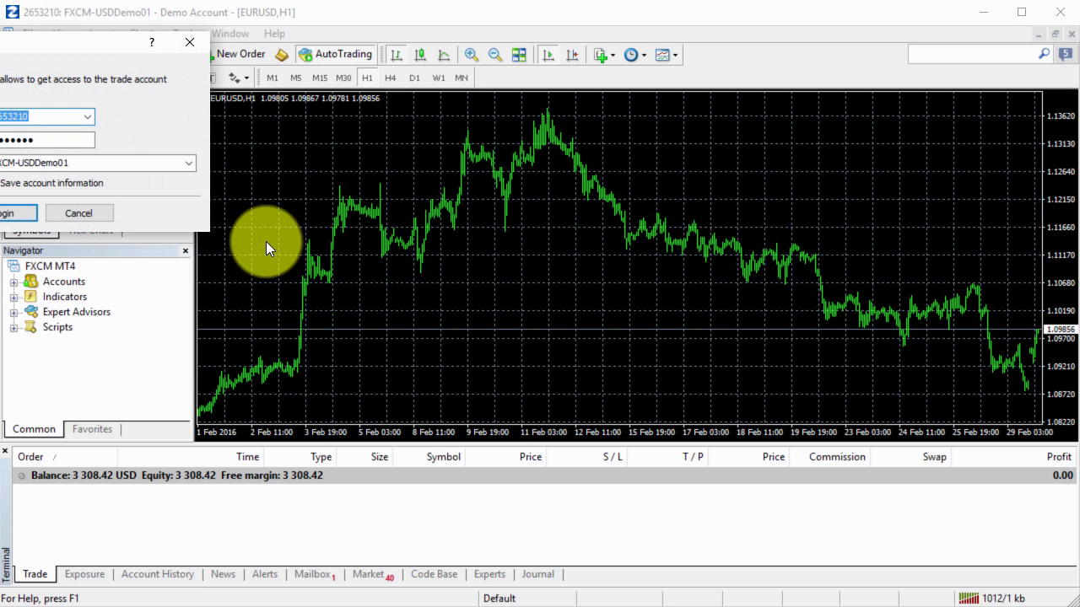
left_click_drag(70, 47, 363, 183)
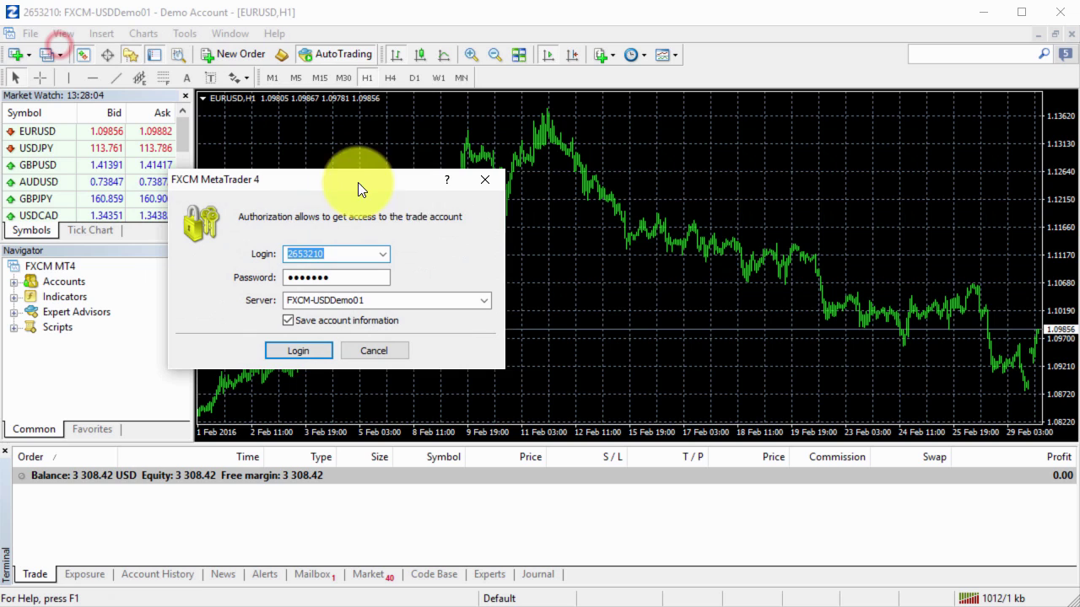
Enter the client account login and password, set server ecn.fxopen.com, and log in
key("ctrl+v")
left_click(321, 277)
key("ctrl+v")
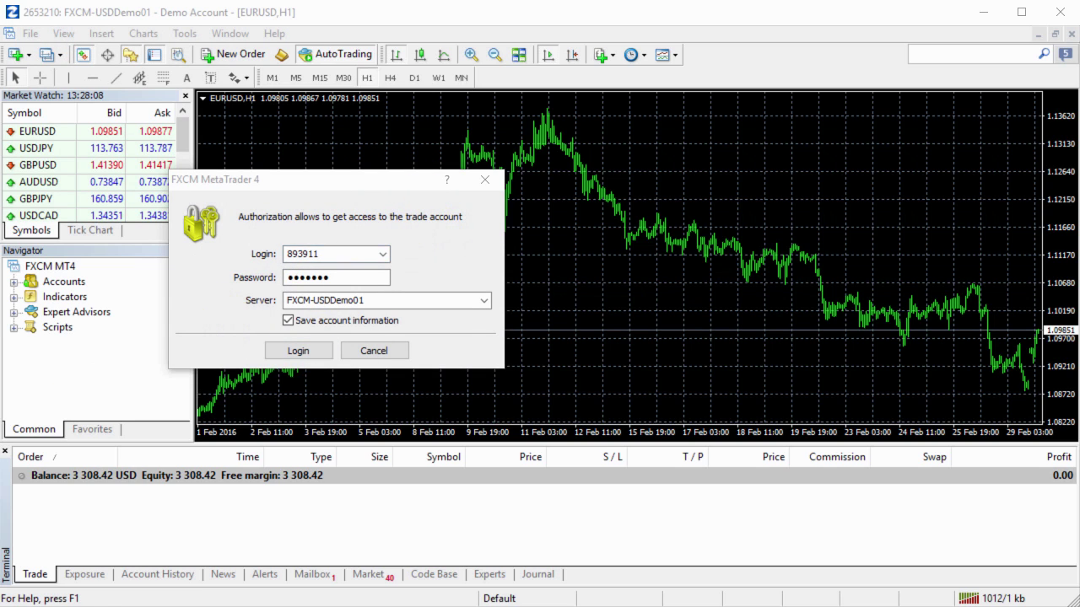
left_click(351, 193)
key("Tab")
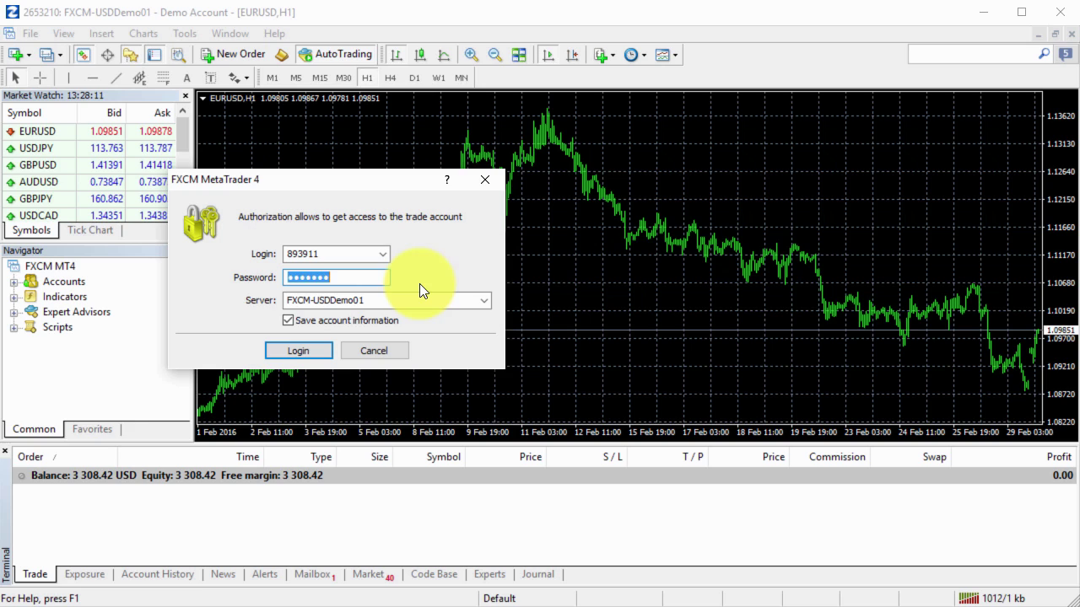
key("ctrl+v")
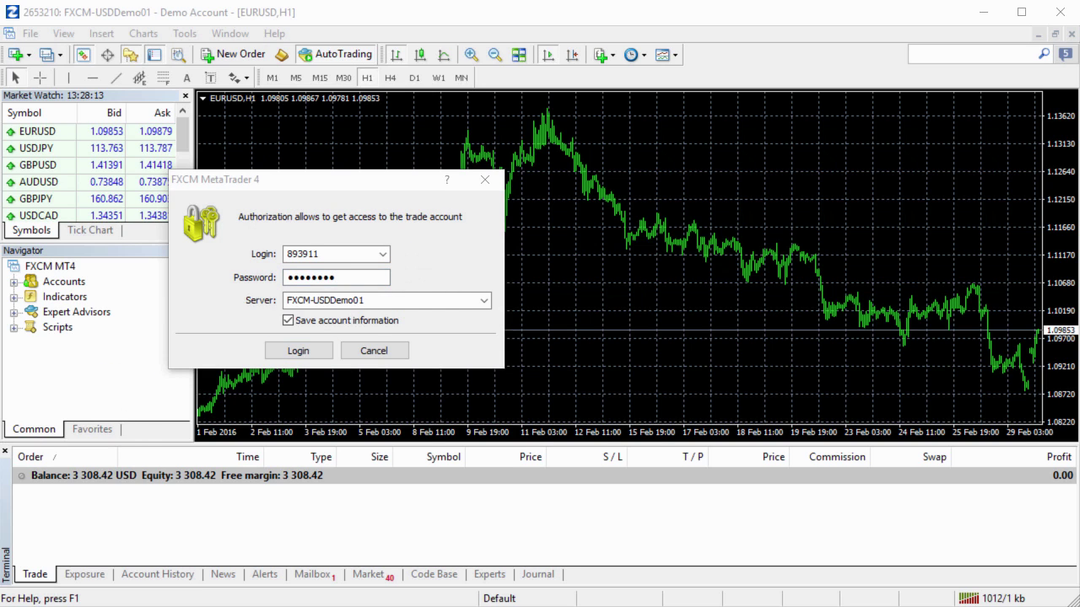
left_click(379, 301)
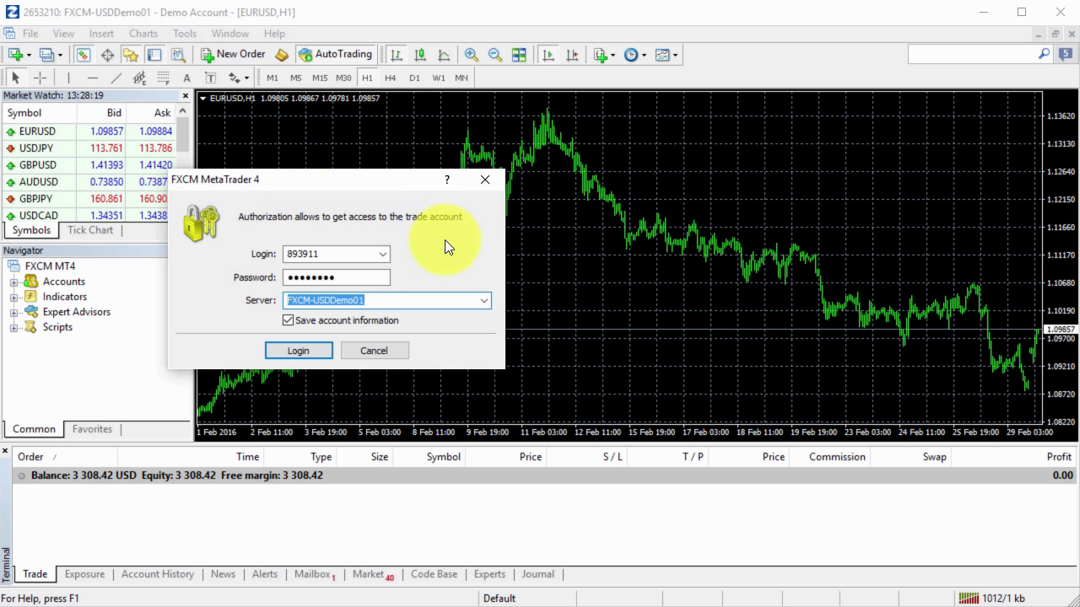
type("ecn.fxopen.com")
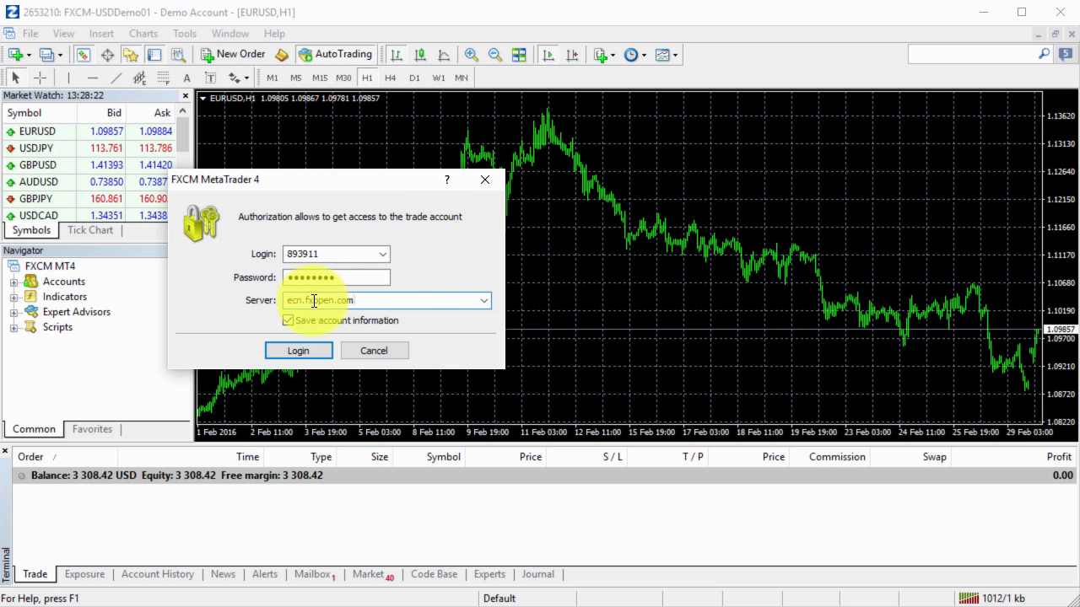
left_click(307, 353)
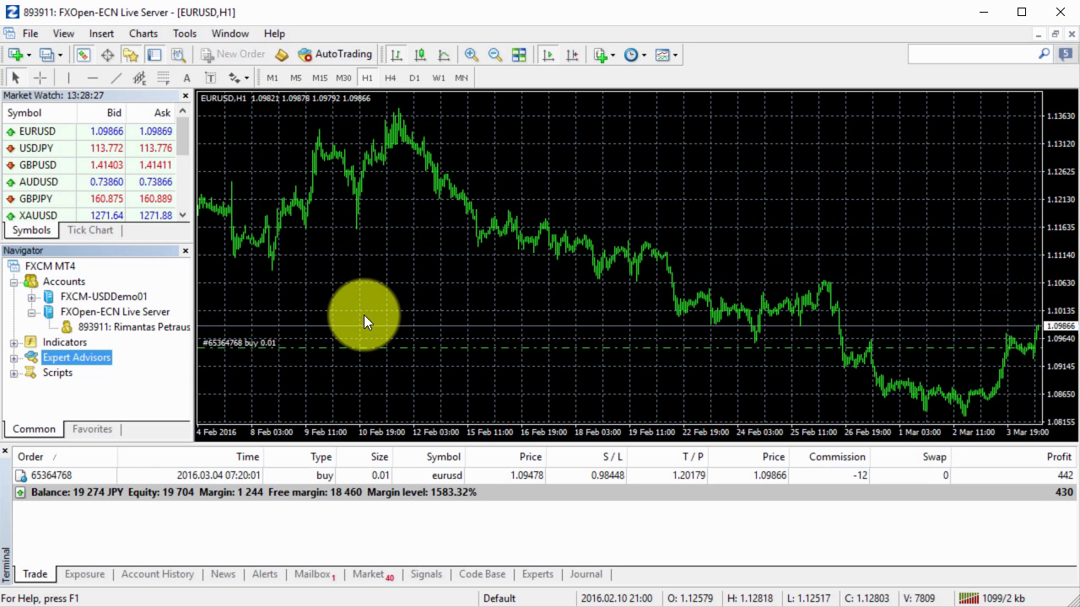
Show Account History for the last three months and scroll through the closed 0.01 EURUSD sells
double_click(146, 310)
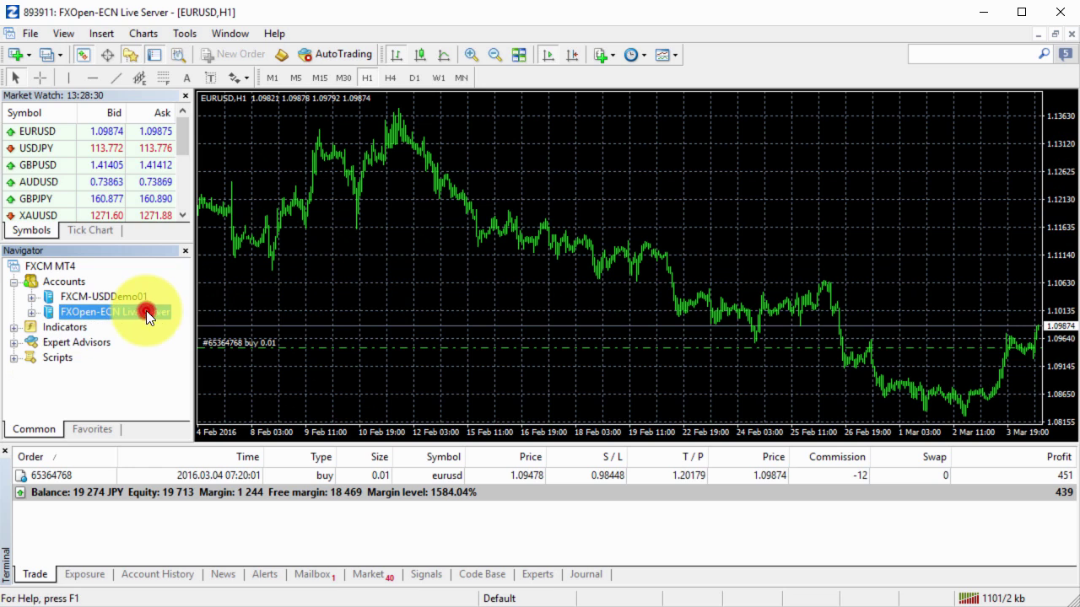
left_click(127, 493)
left_click(152, 577)
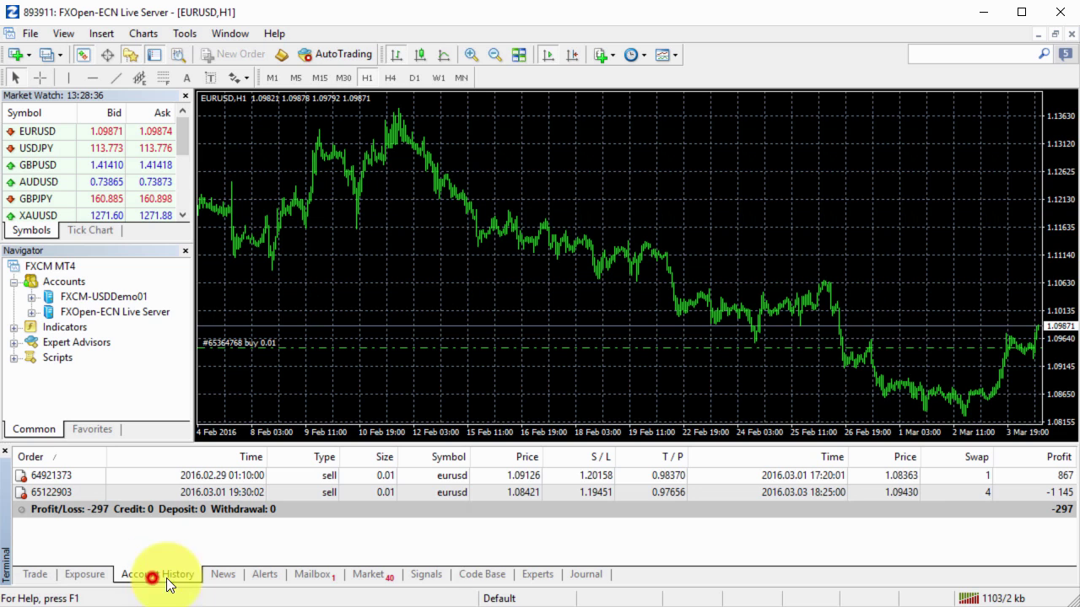
right_click(407, 542)
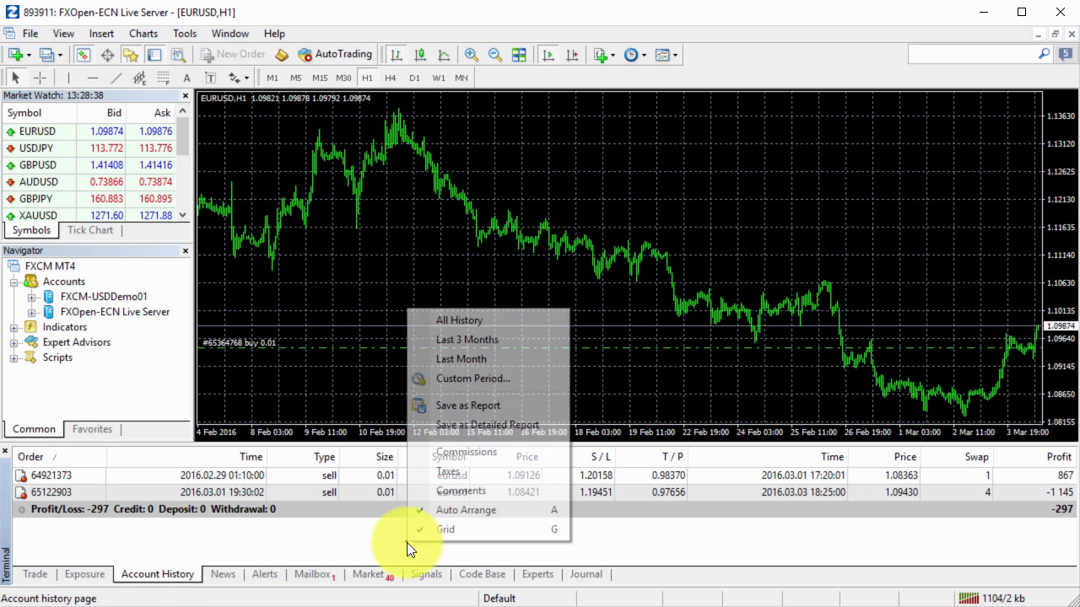
left_click(466, 329)
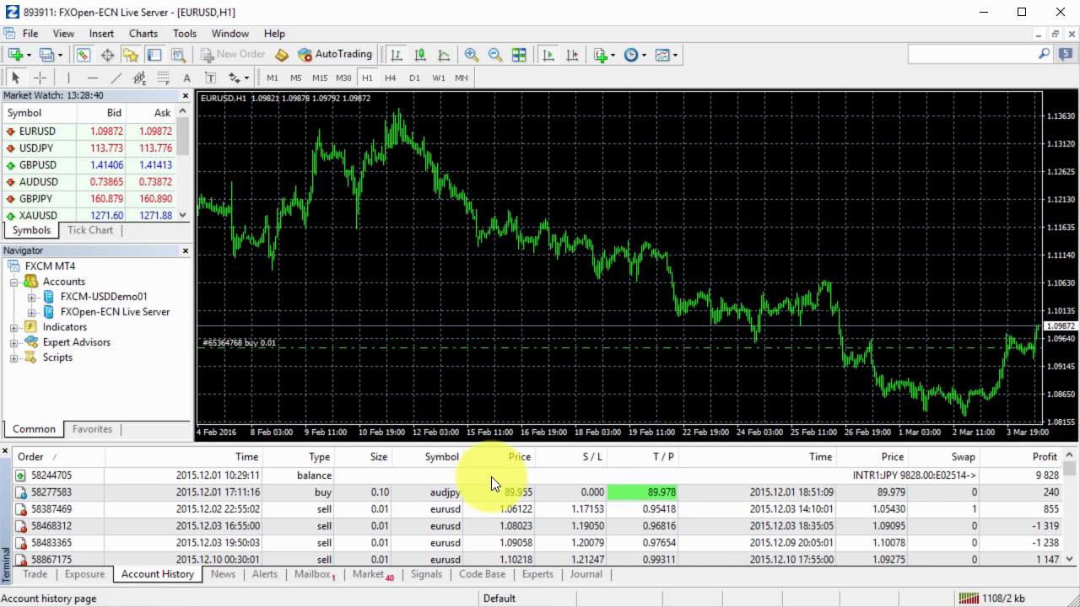
left_click(491, 477)
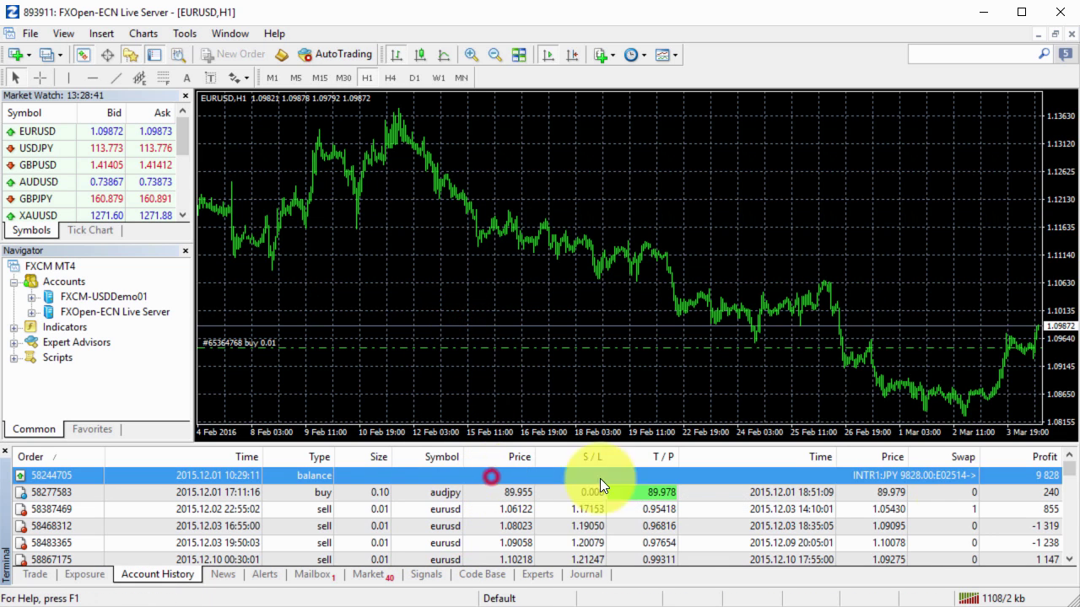
left_click(1041, 476)
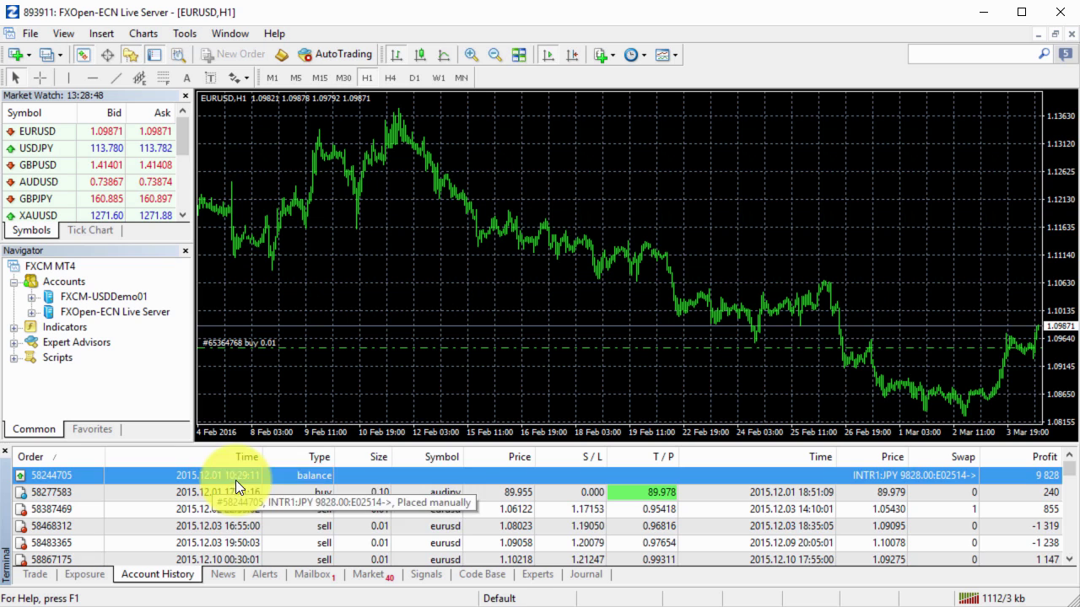
scroll(497, 507, "down", 10)
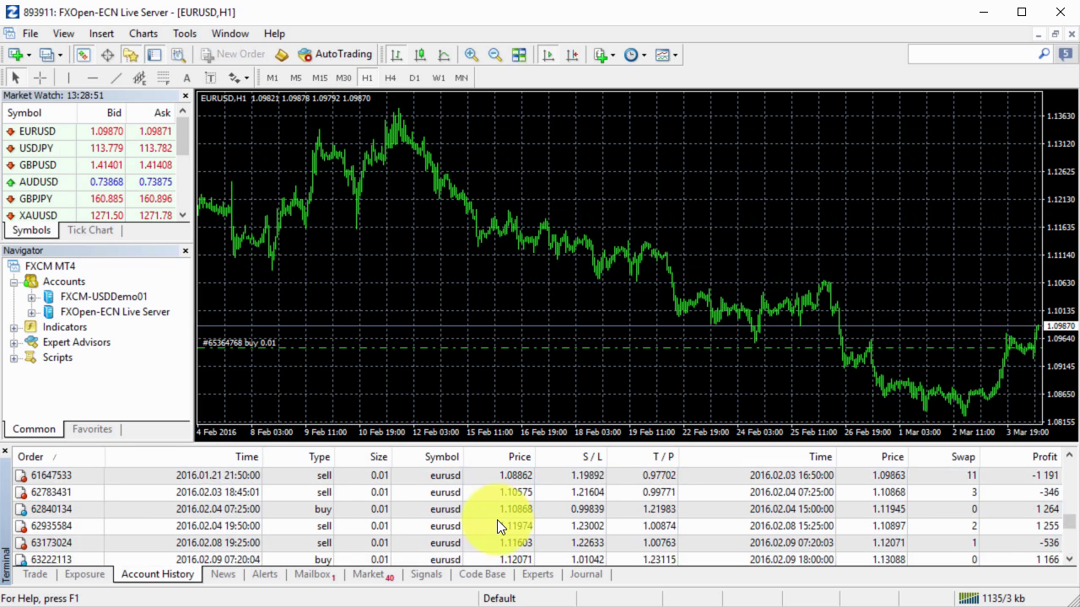
scroll(497, 521, "down", 5)
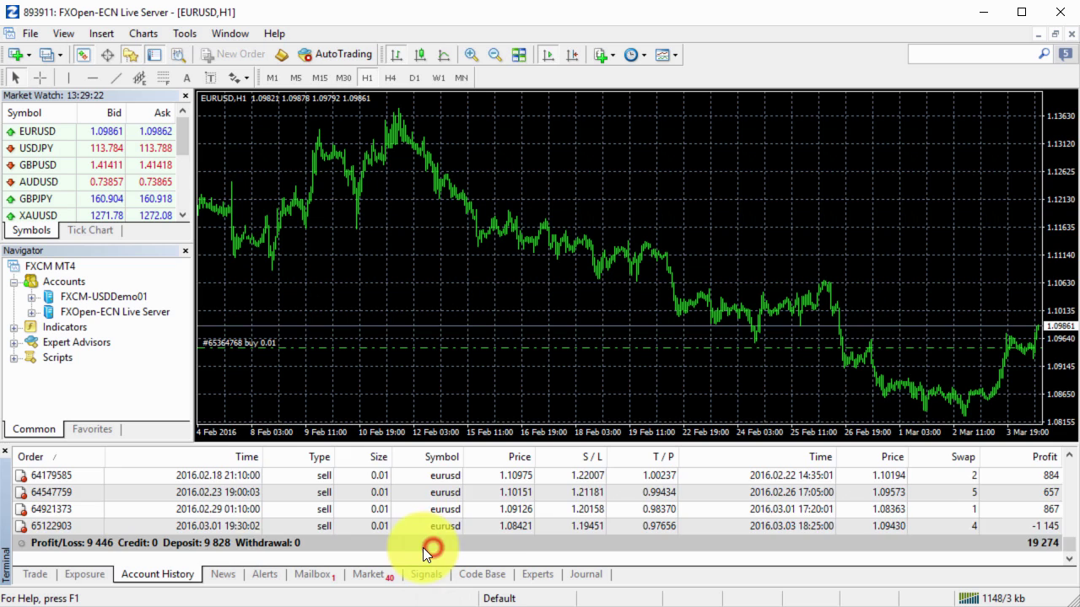
Show the Trade tab, expand Expert Advisors in Navigator, and turn on AutoTrading
scroll(422, 544, "up", 5)
scroll(419, 532, "down", 5)
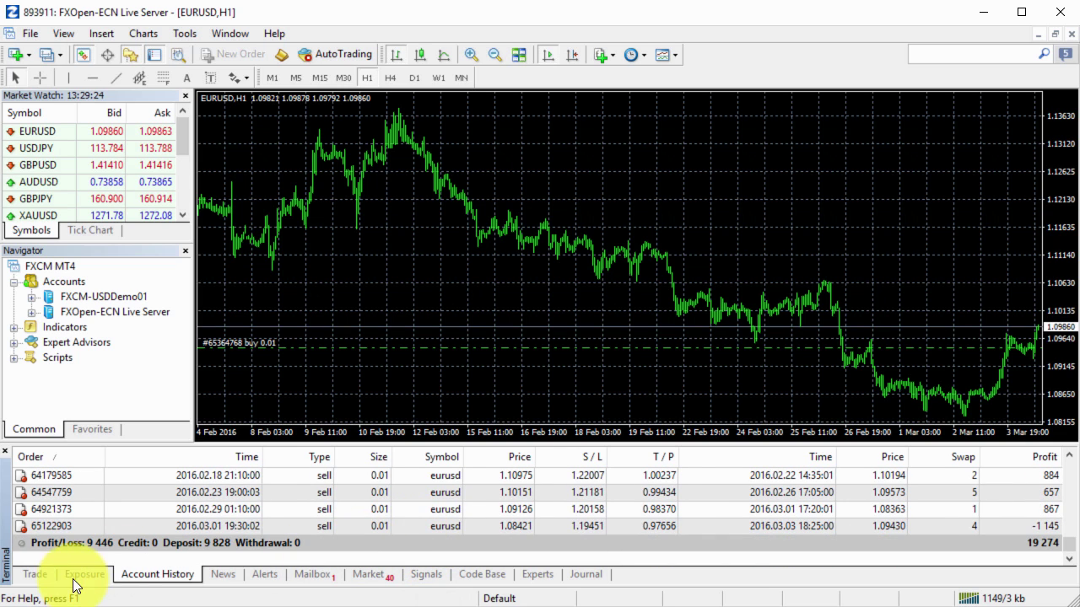
left_click(36, 574)
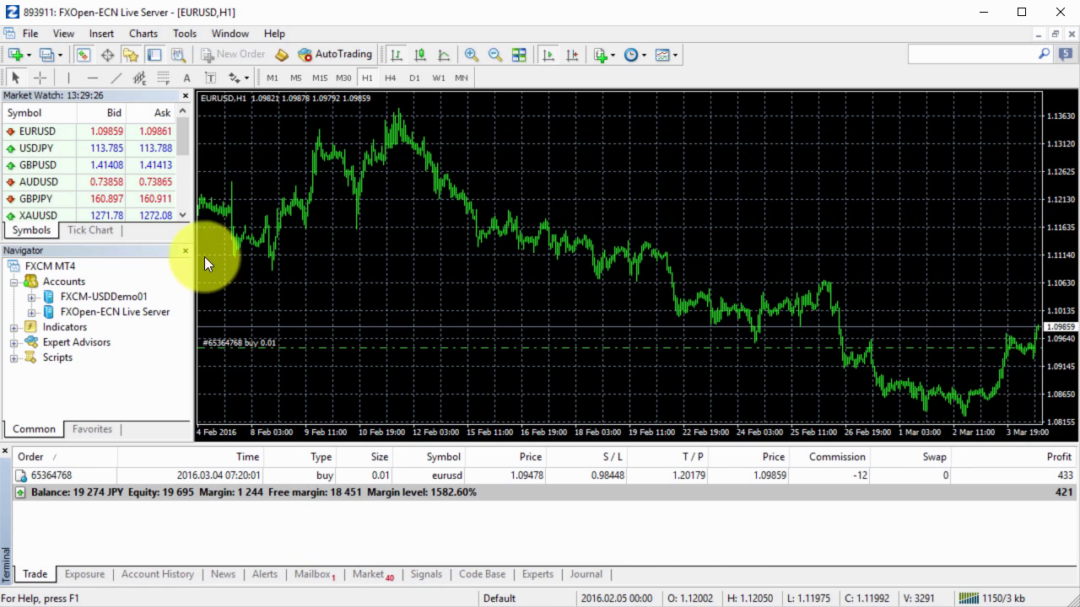
left_click(55, 282)
left_click(55, 282)
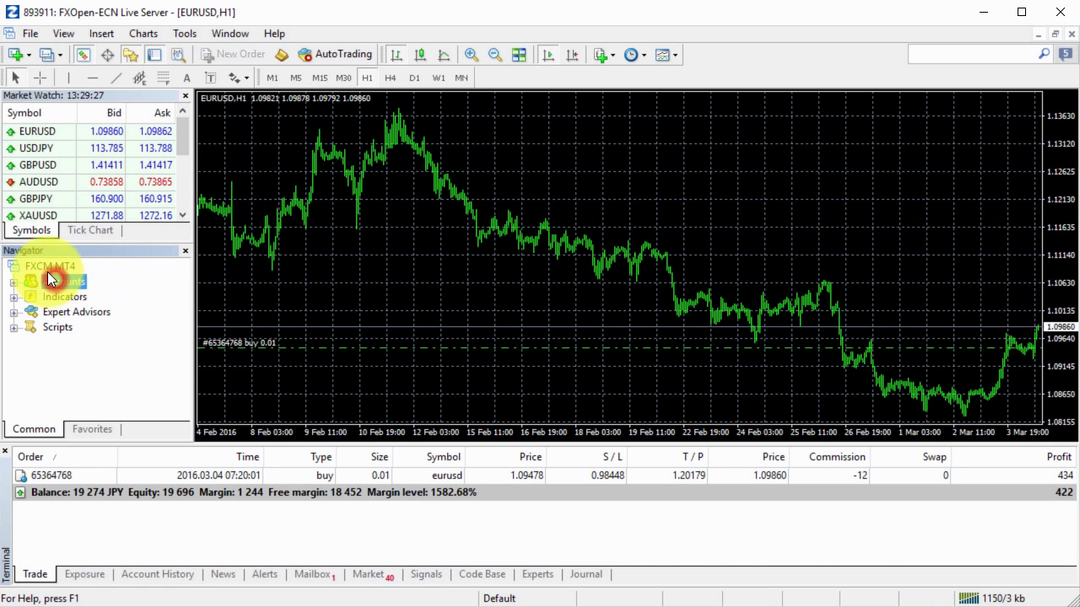
double_click(84, 313)
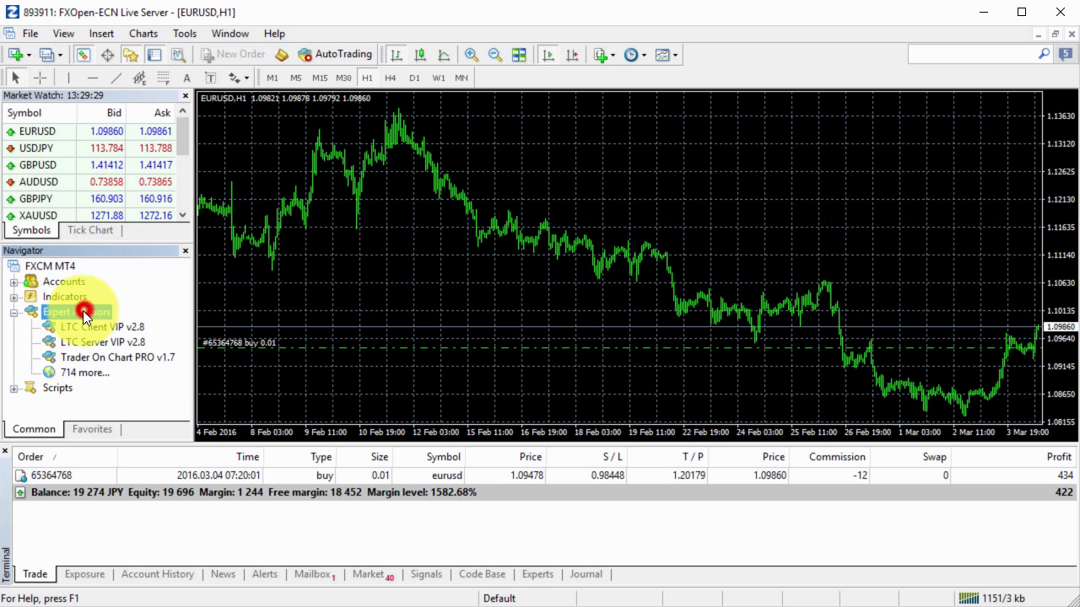
left_click(329, 55)
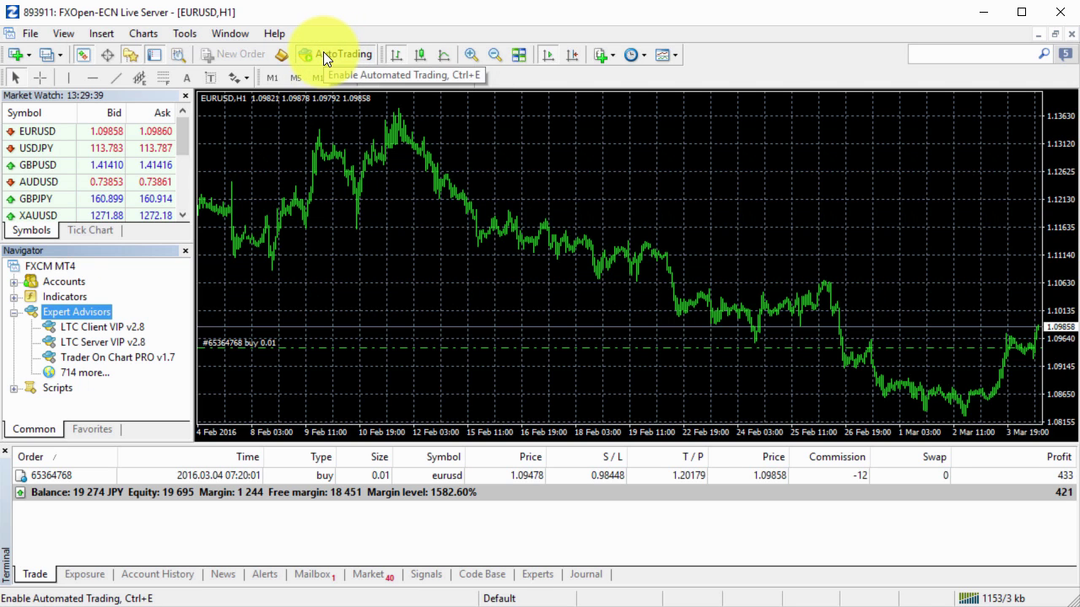
Attach LTC Server VIP v2.8 with its LicenseKey entered and start it
double_click(120, 342)
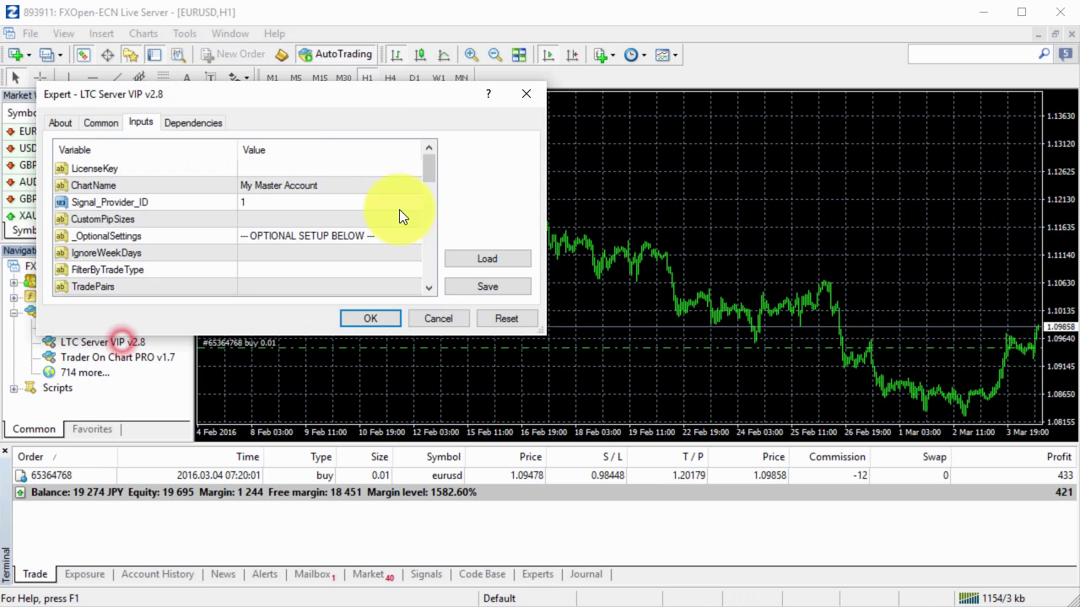
double_click(314, 167)
key("Return")
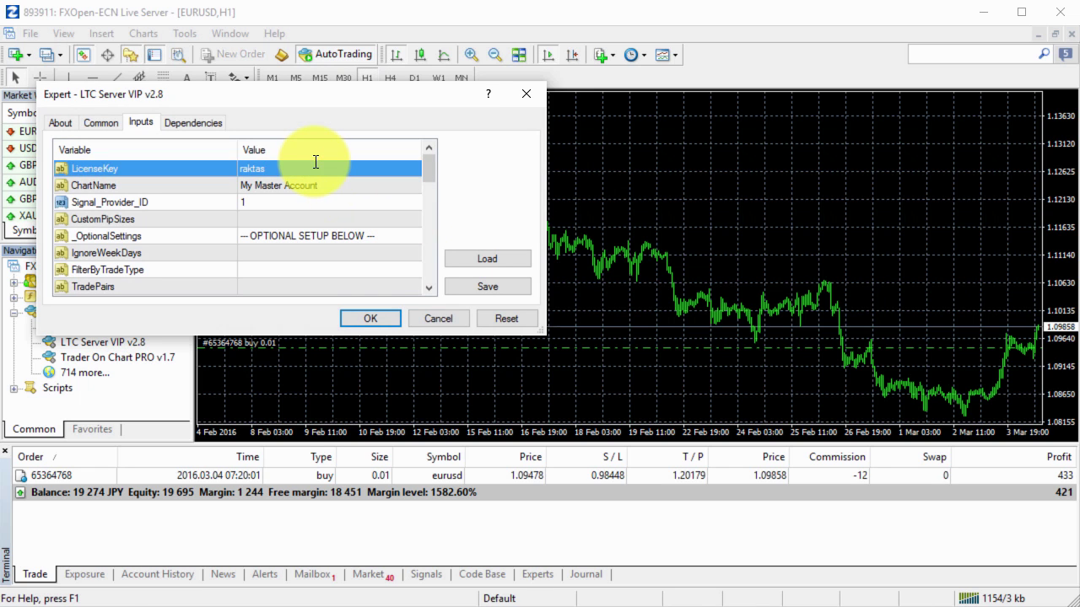
left_click(386, 318)
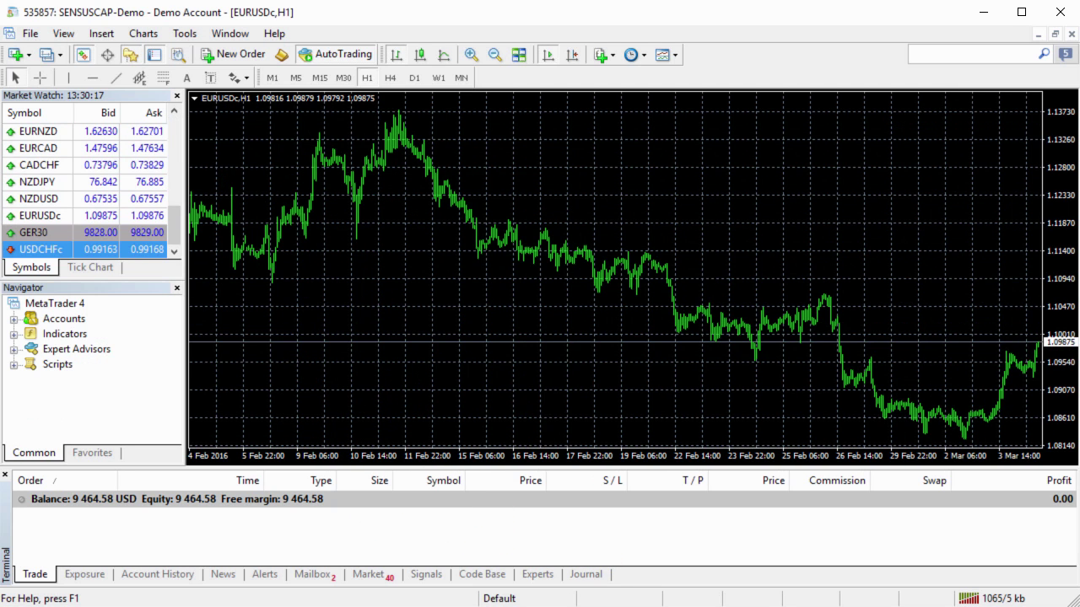
Start LTC Client VIP v2.8 with its LicenseKey, then select the Journal's investor-mode entry
double_click(99, 348)
double_click(106, 364)
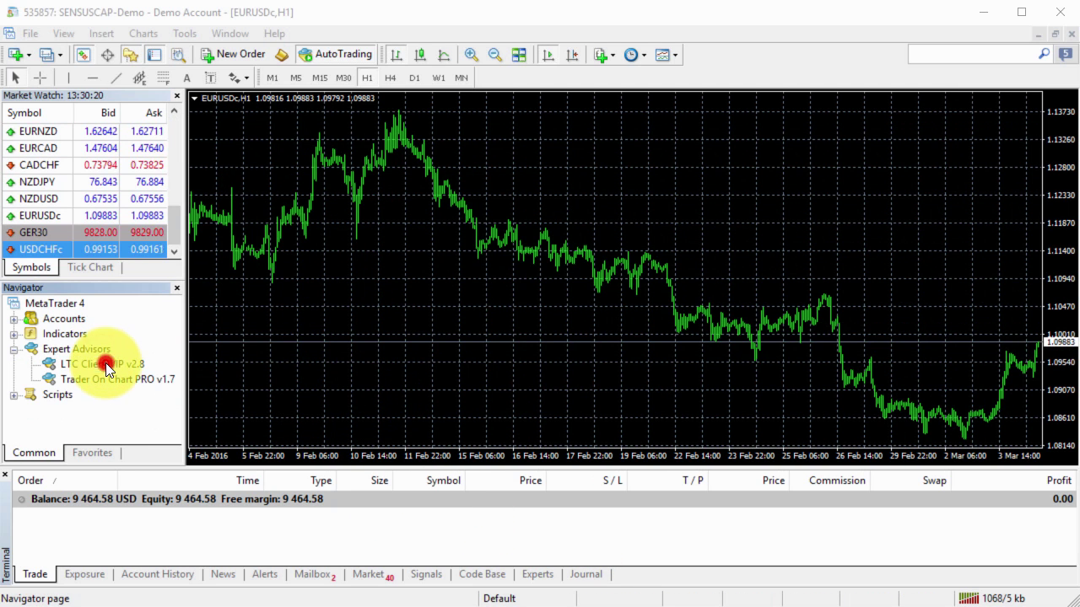
double_click(380, 226)
key("Return")
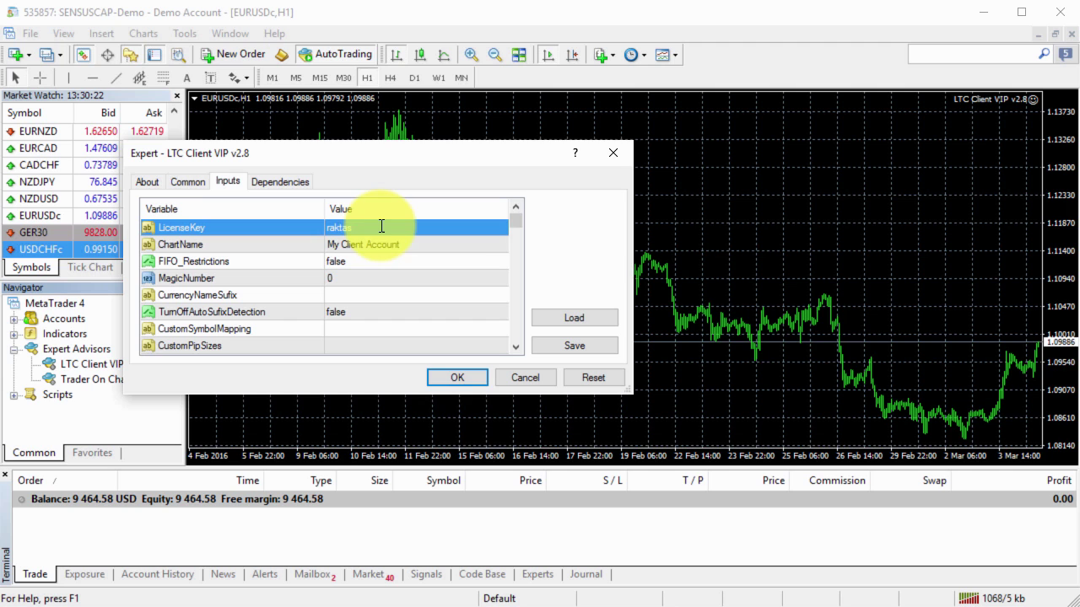
left_click(472, 380)
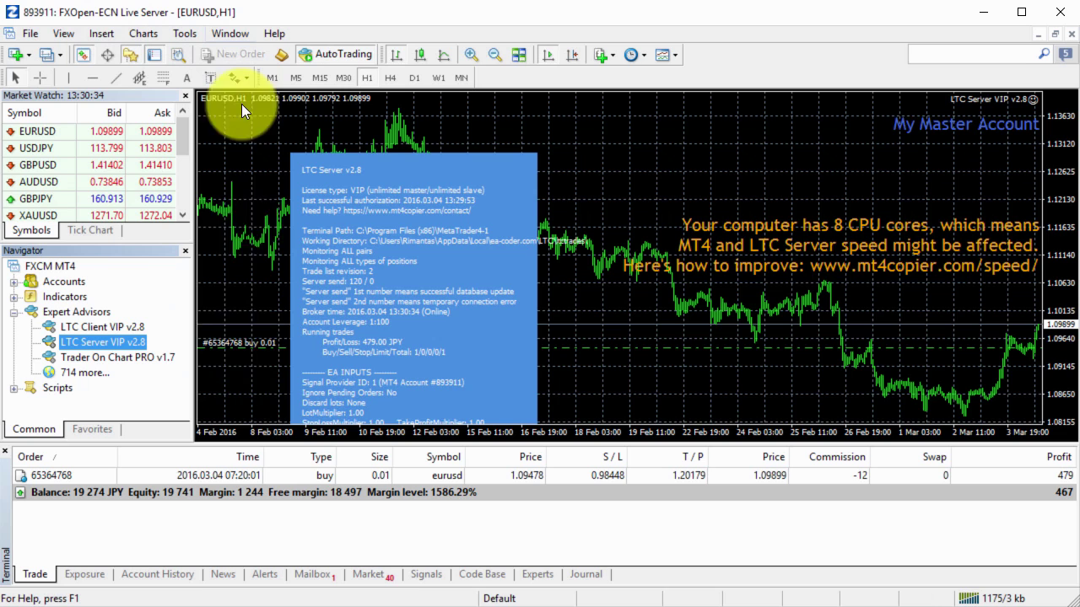
left_click(587, 575)
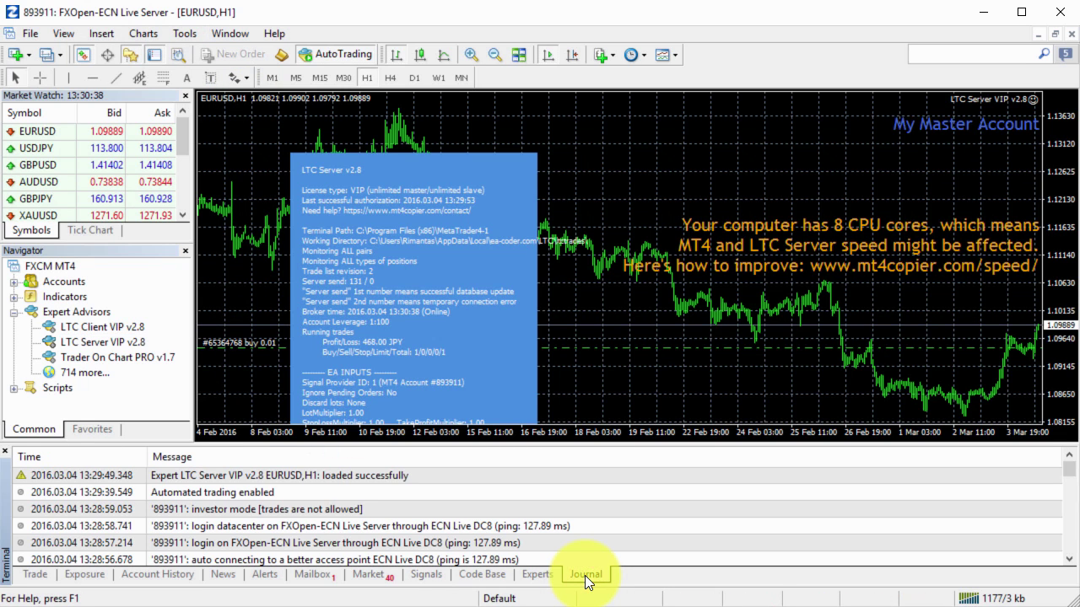
left_click(239, 509)
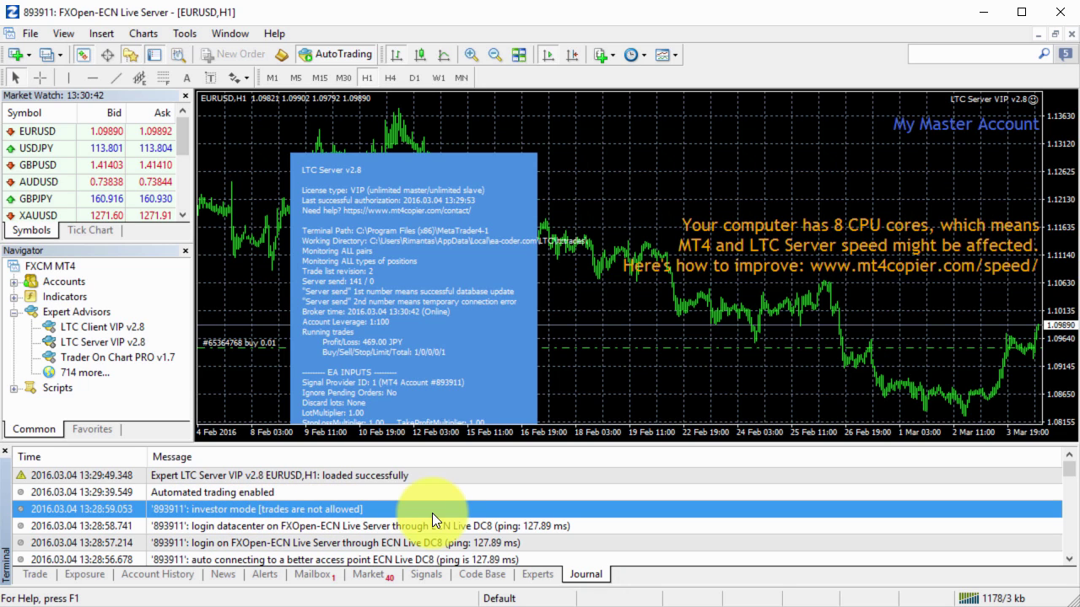
Return to the Trade tab and inspect the EURUSD 0.01 buy row's context menu
left_click(44, 580)
right_click(385, 477)
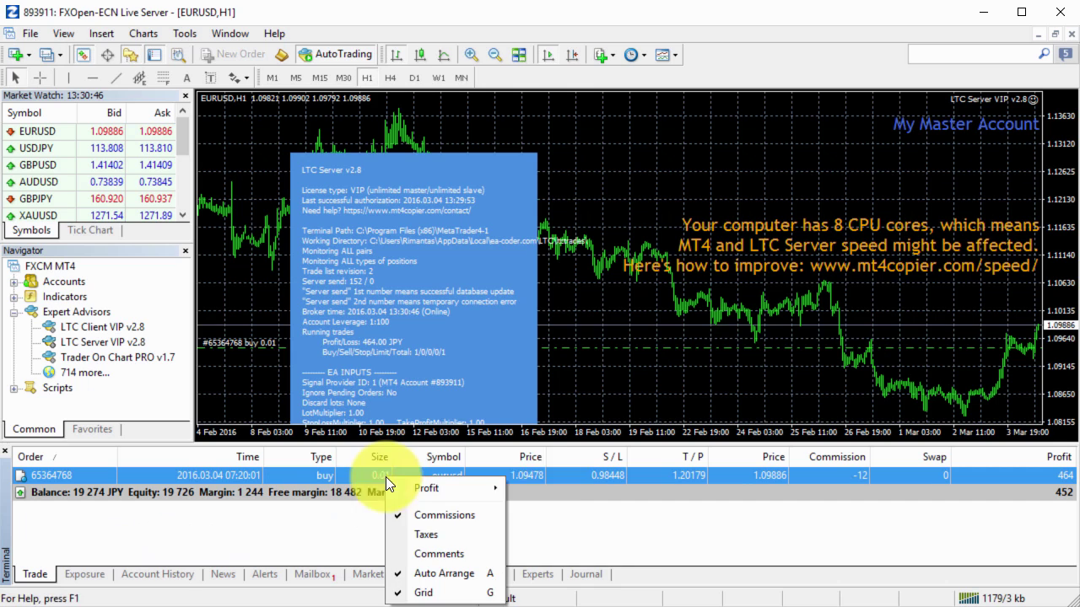
right_click(556, 475)
mouse_move(609, 480)
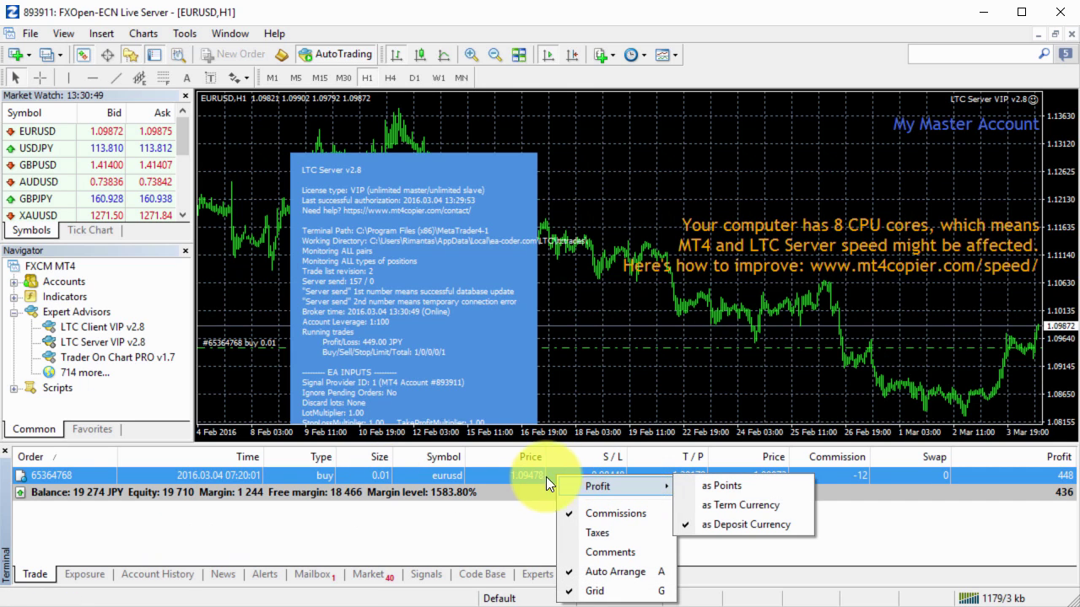
left_click(514, 476)
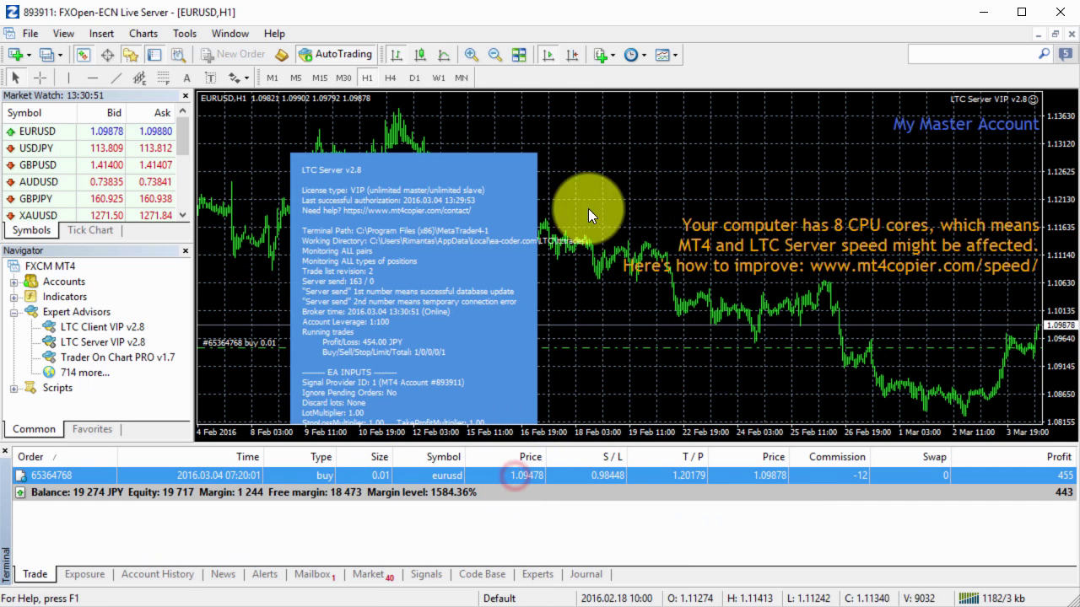
Dismiss the chart menus and collapse the Expert Advisors list in Navigator
left_click(234, 53)
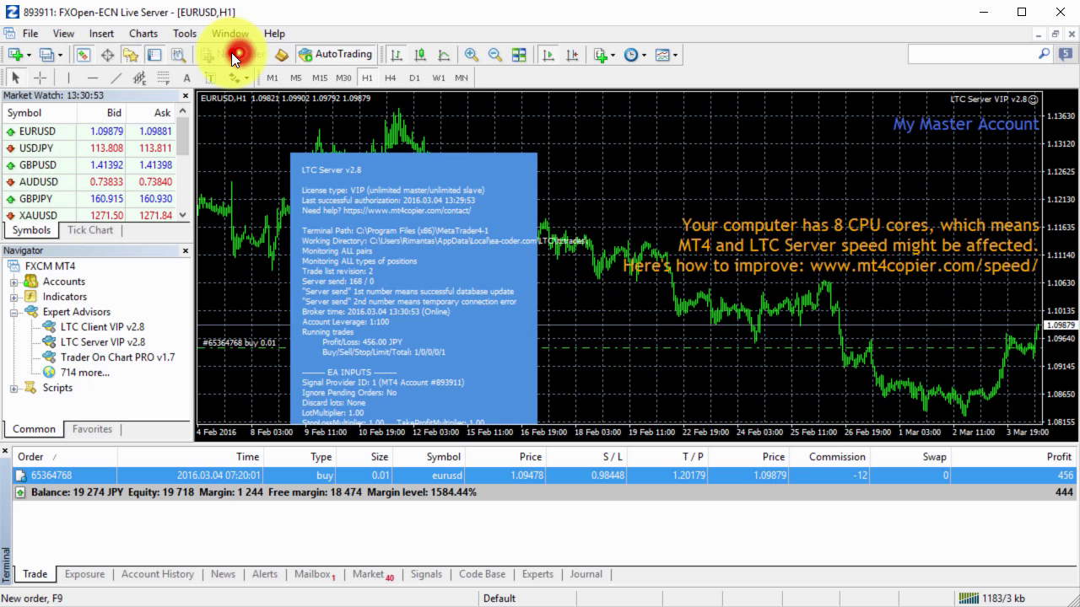
right_click(588, 348)
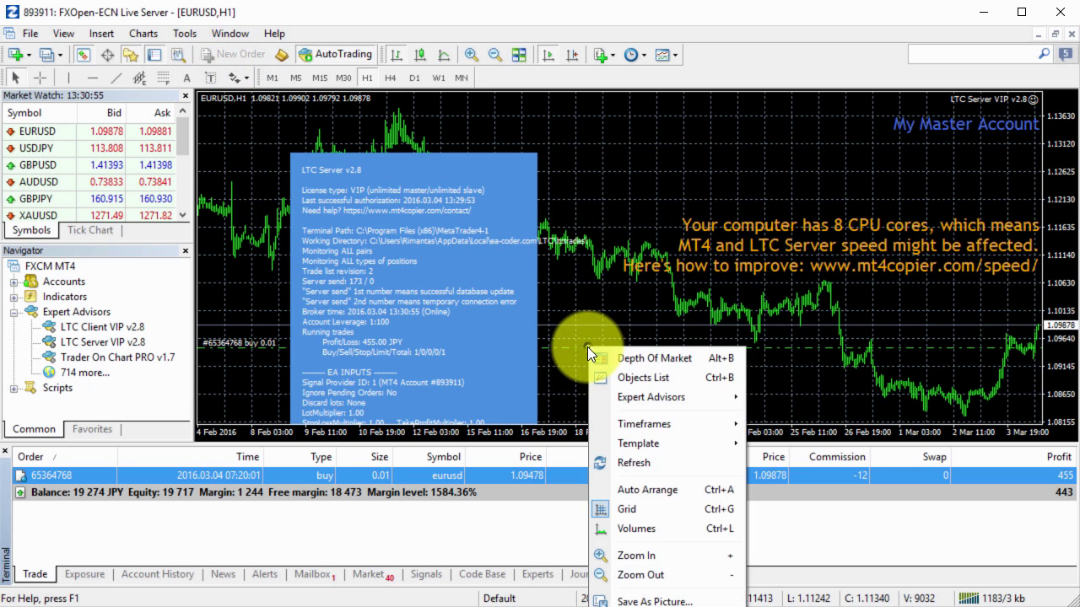
left_click(571, 347)
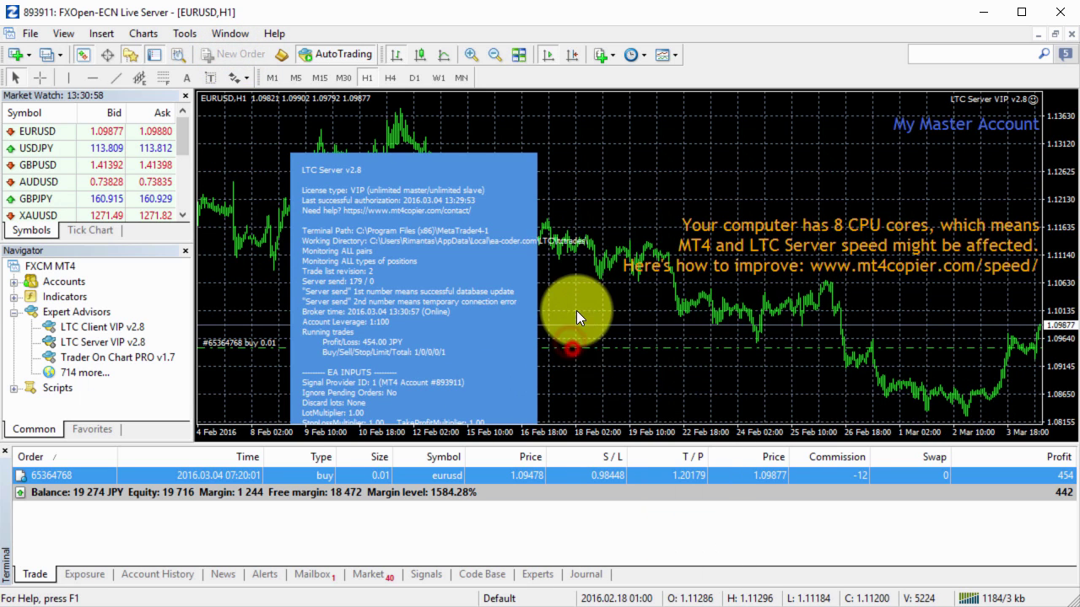
right_click(576, 308)
left_click(571, 272)
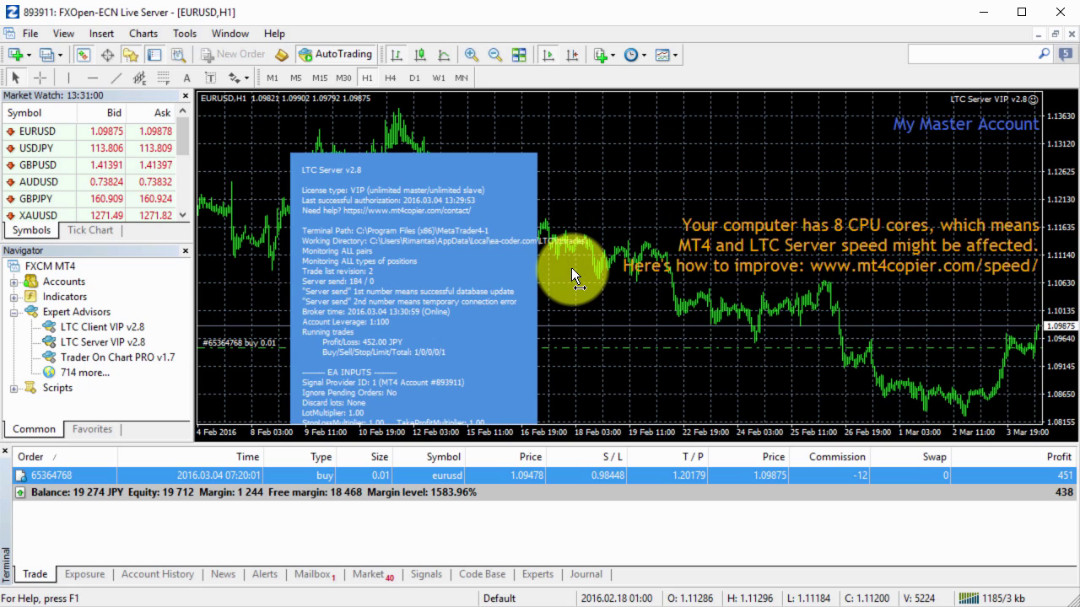
double_click(93, 312)
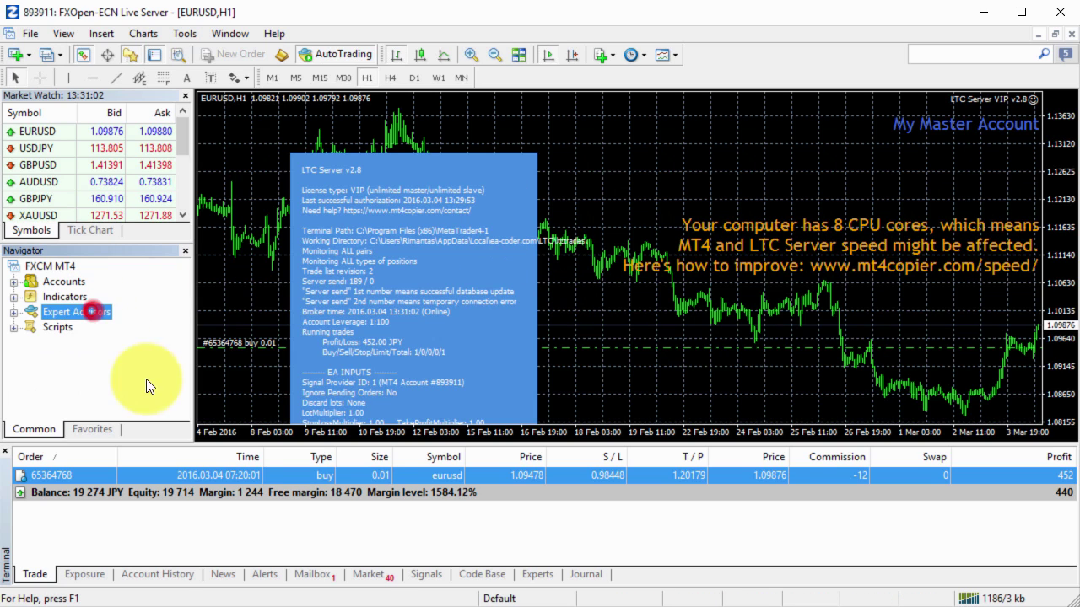
left_click(384, 528)
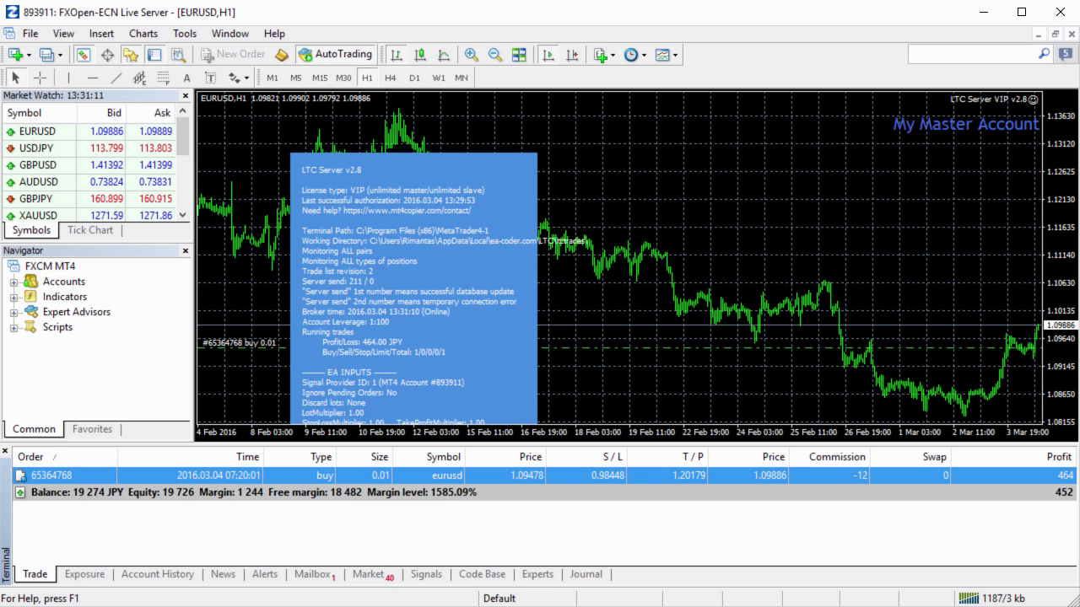
Switch between the master FXOpen and client SENSUSCAP-Demo windows, ending on the client terminal
key("alt+Tab")
left_click(468, 535)
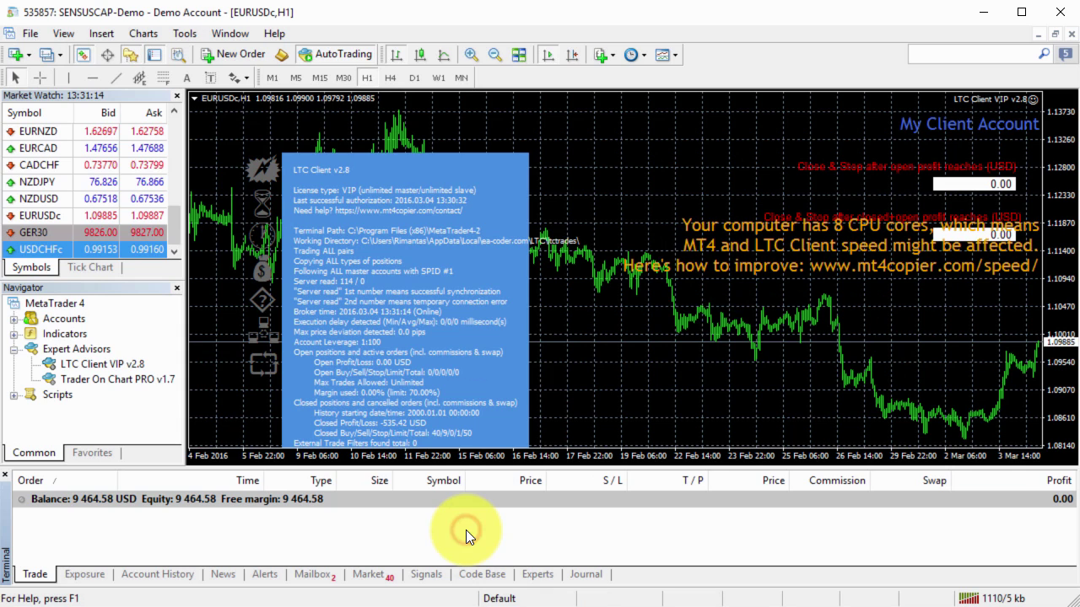
left_click(470, 530)
key("alt+Tab")
left_click(515, 533)
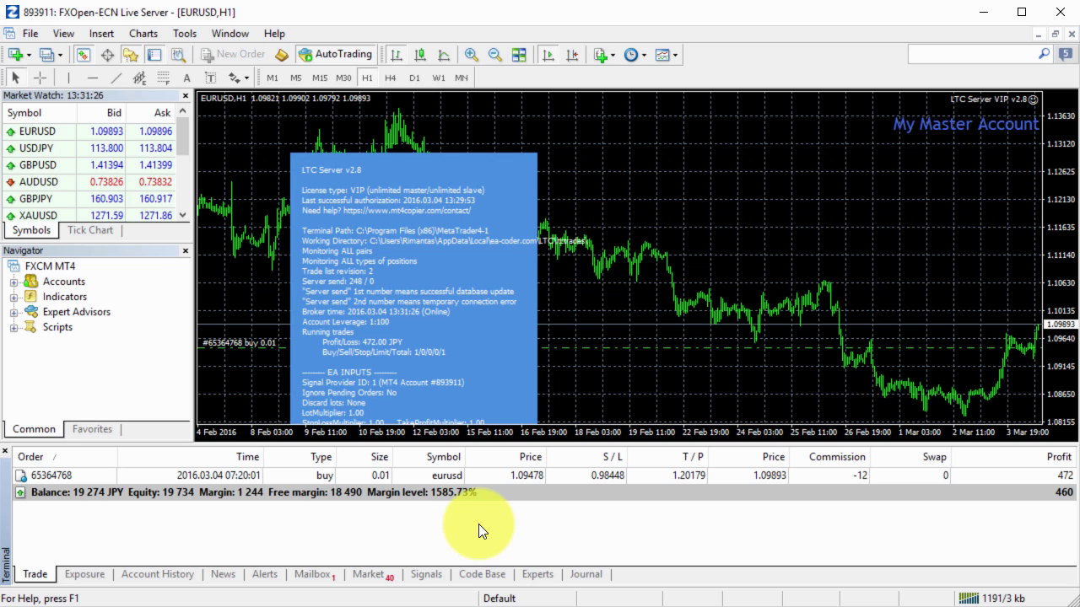
left_click(405, 525)
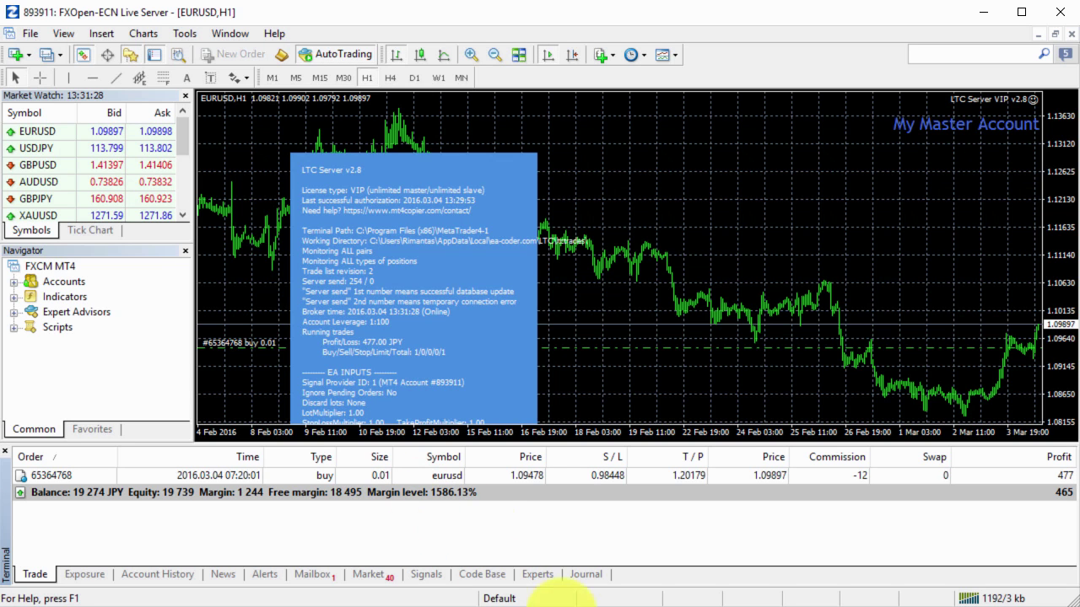
key("alt+Tab")
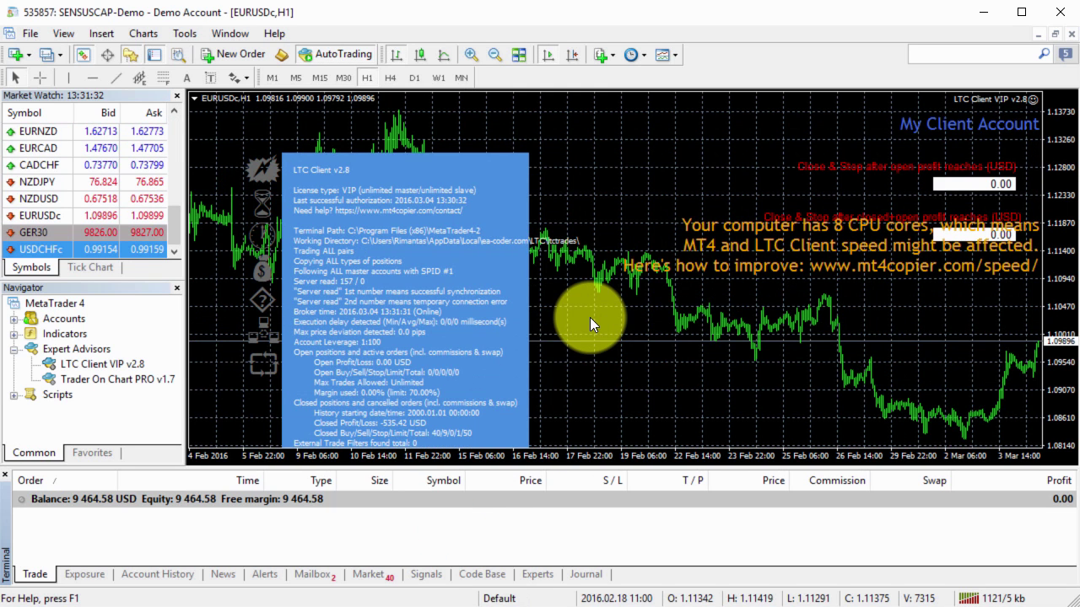
In the LTC Client EA's inputs, set CopyOpenPositions to true and apply the settings
key("F7")
left_click(515, 329)
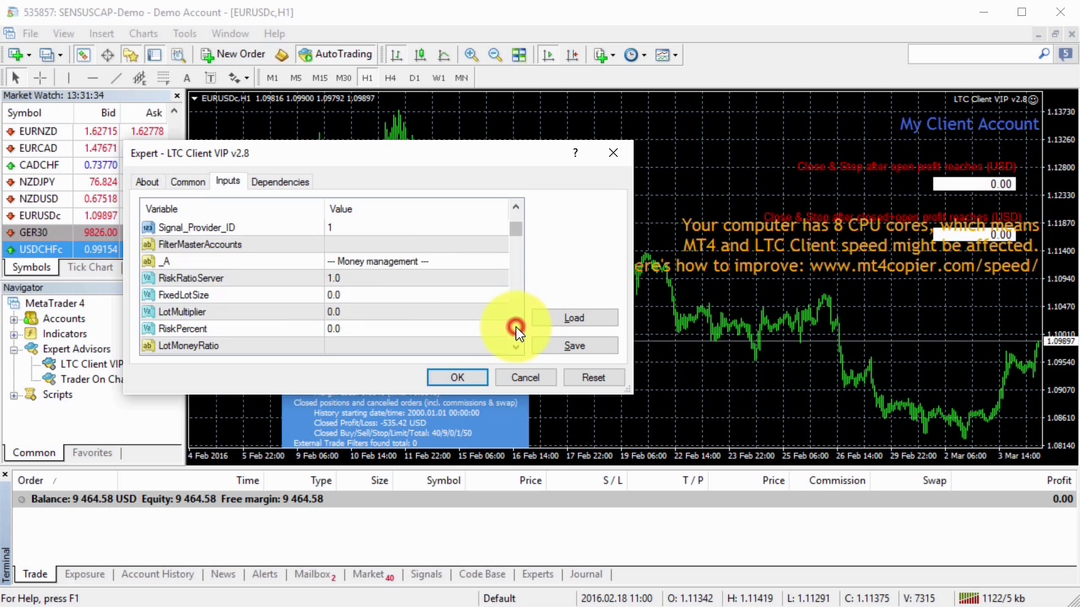
left_click(515, 329)
left_click(516, 329)
left_click(516, 329)
left_click(515, 329)
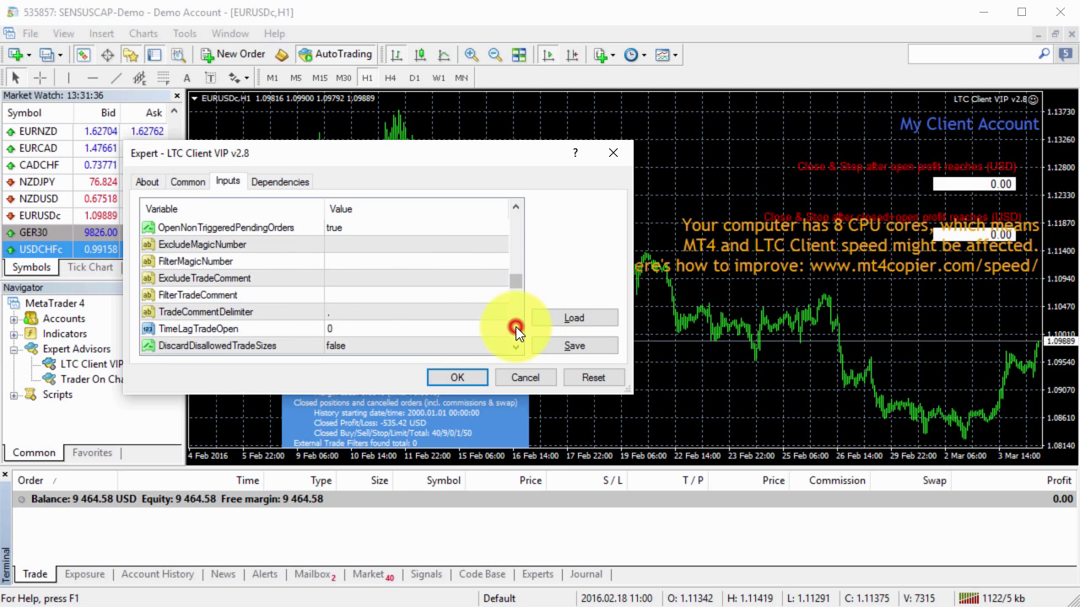
left_click(515, 329)
left_click(515, 329)
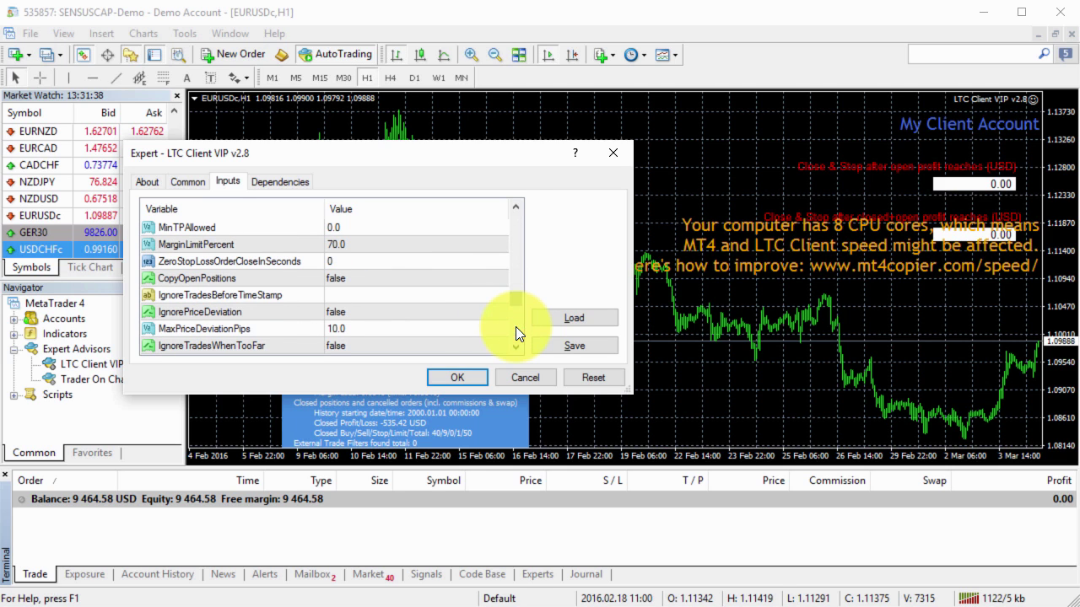
double_click(347, 278)
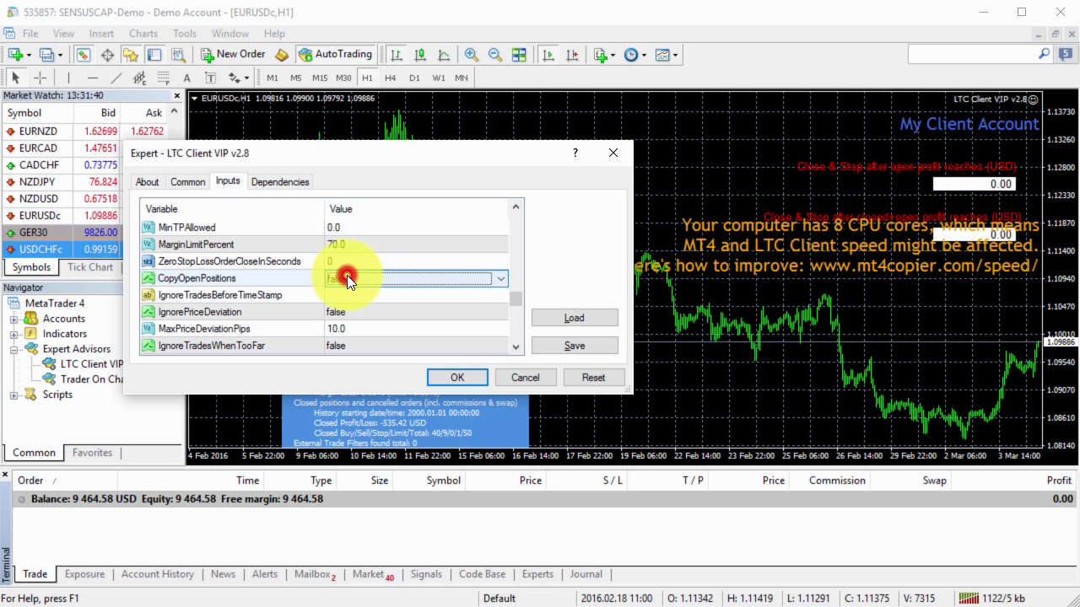
left_click(346, 295)
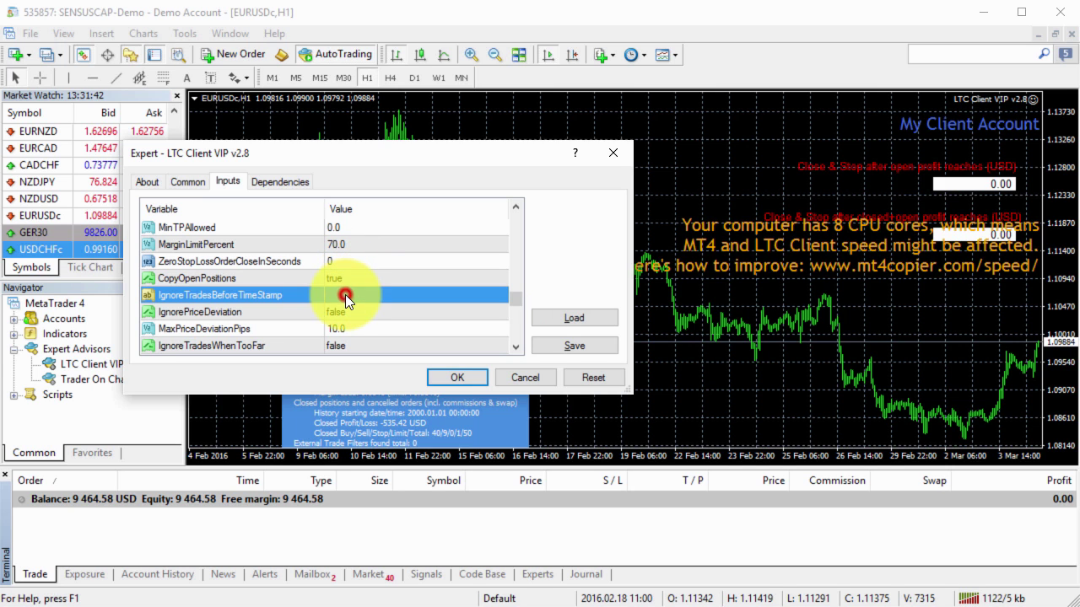
left_click(463, 377)
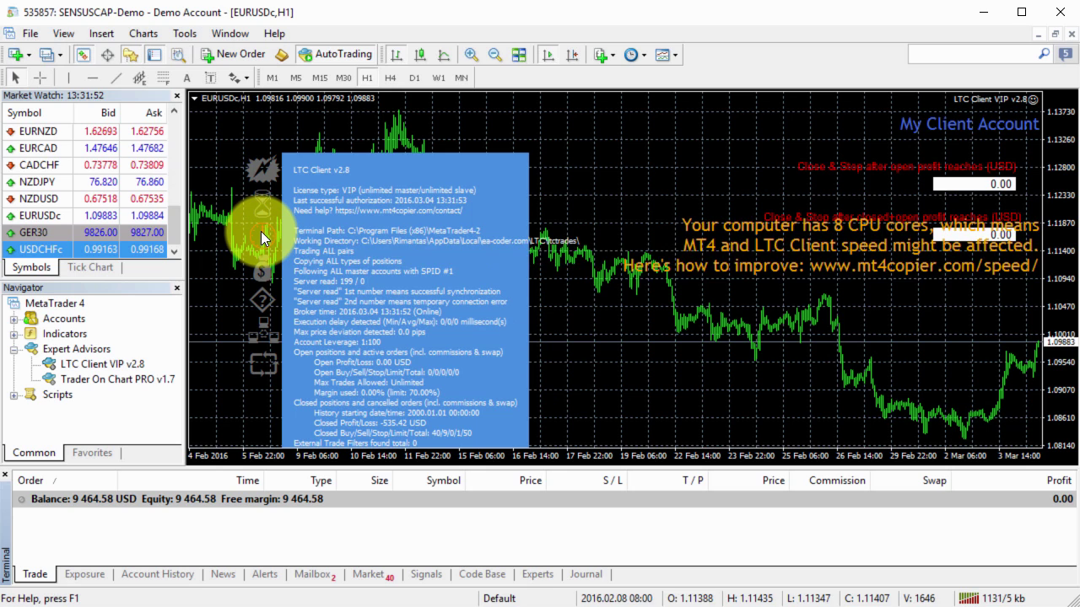
Check the red status icon, then select the DELAYED EURUSD buy message in the Experts log
mouse_move(261, 239)
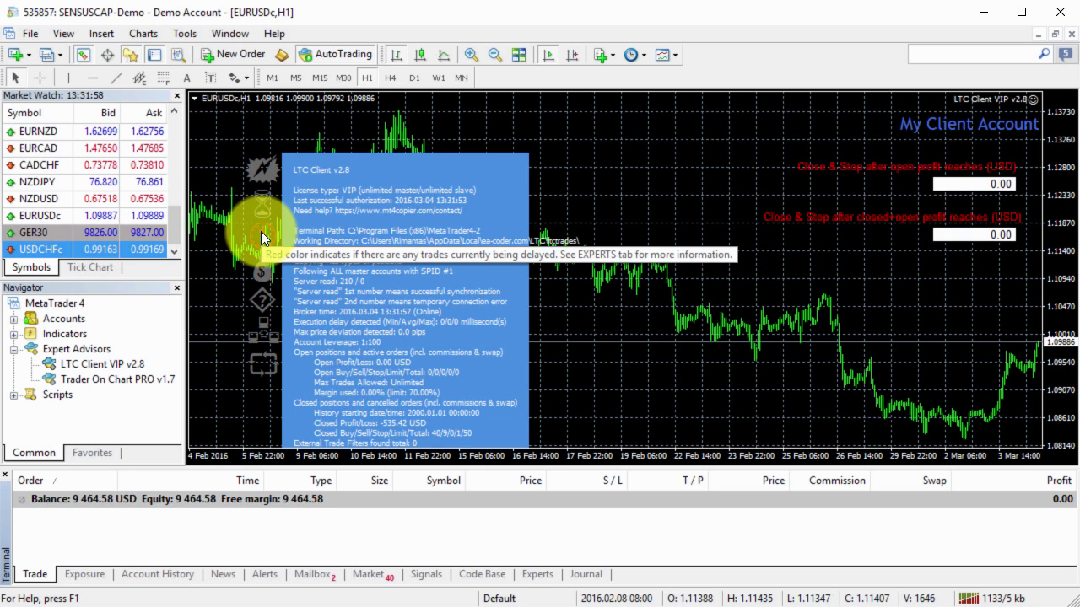
left_click(536, 576)
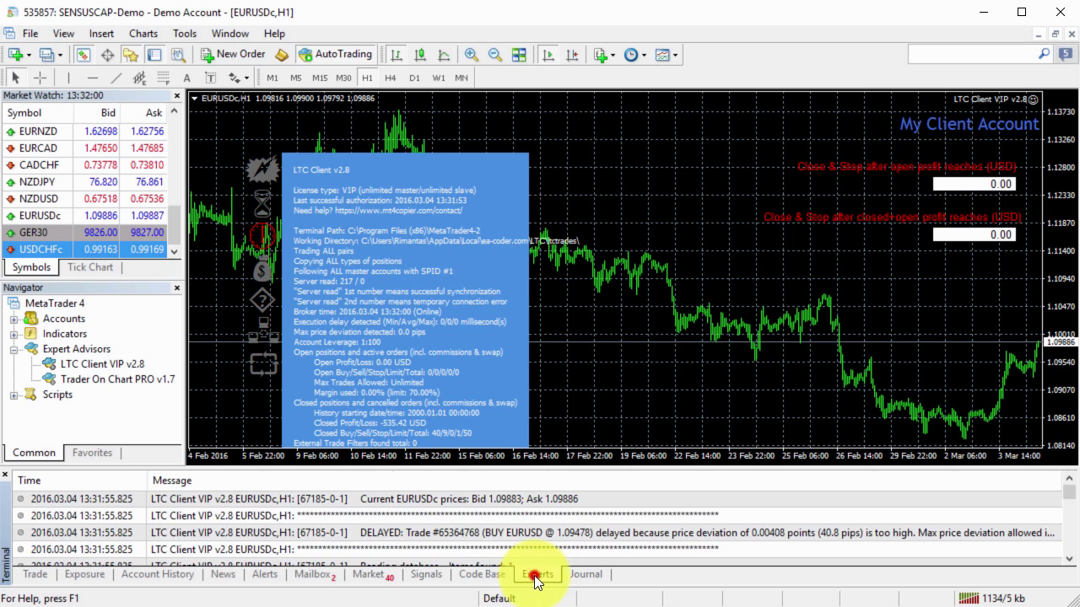
left_click(392, 533)
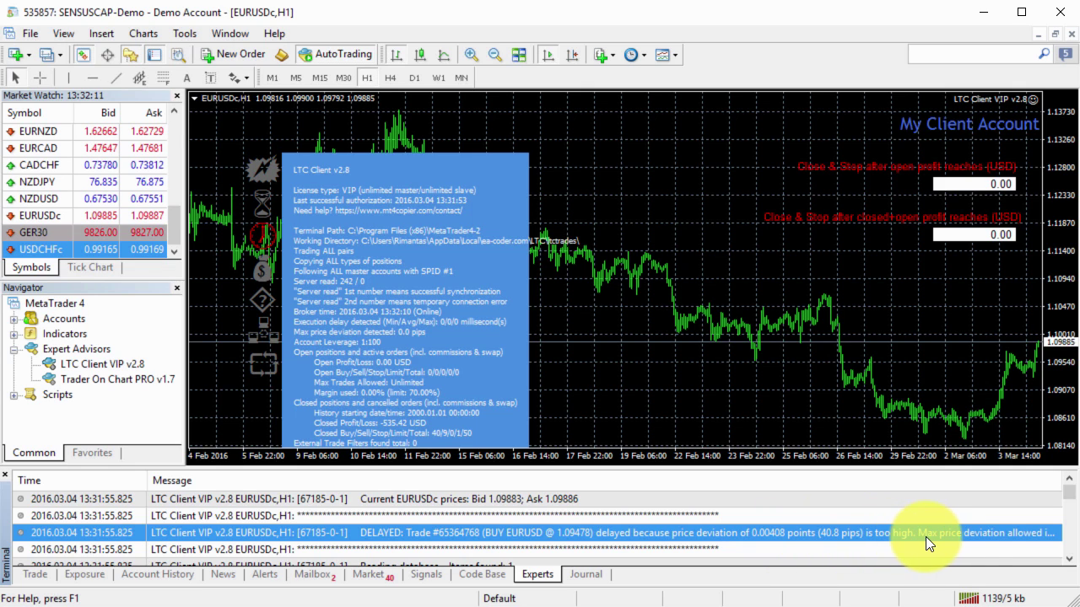
Change the LTC Client EA's IgnorePriceDeviation input to true so the EURUSD buy copies as 0.56 lots
left_click(36, 574)
right_click(583, 340)
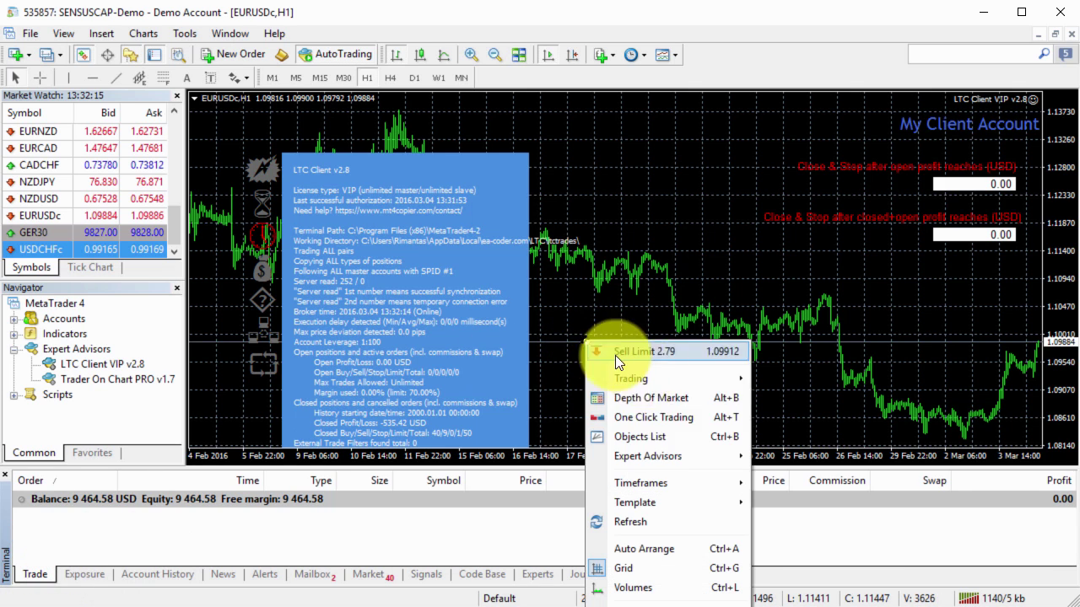
left_click(677, 456)
left_click(762, 457)
left_click_drag(517, 334, 517, 331)
left_click(358, 328)
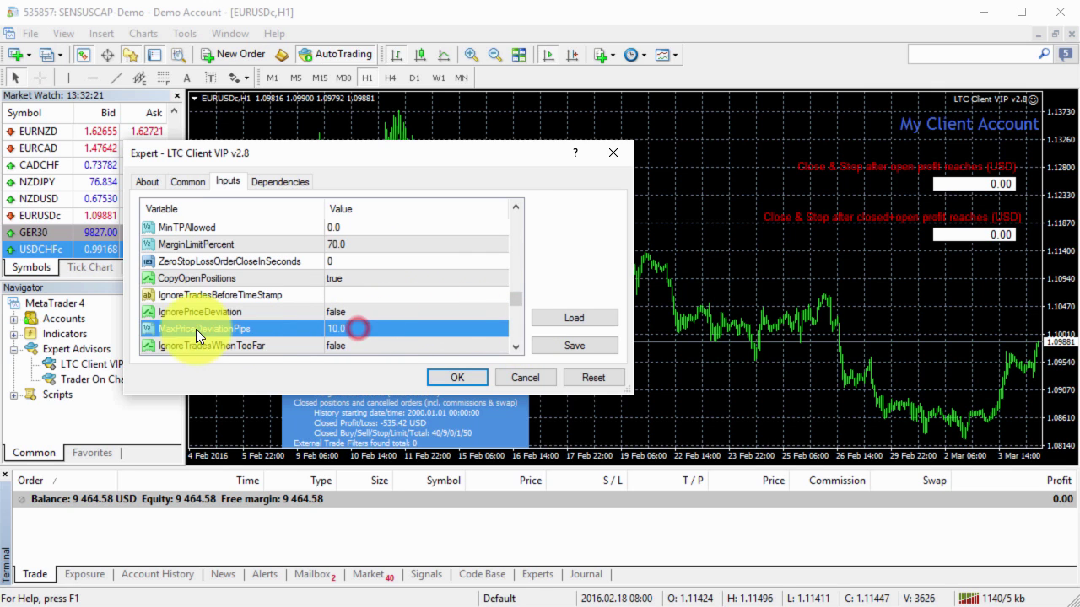
left_click(290, 312)
left_click(353, 314)
left_click(346, 311)
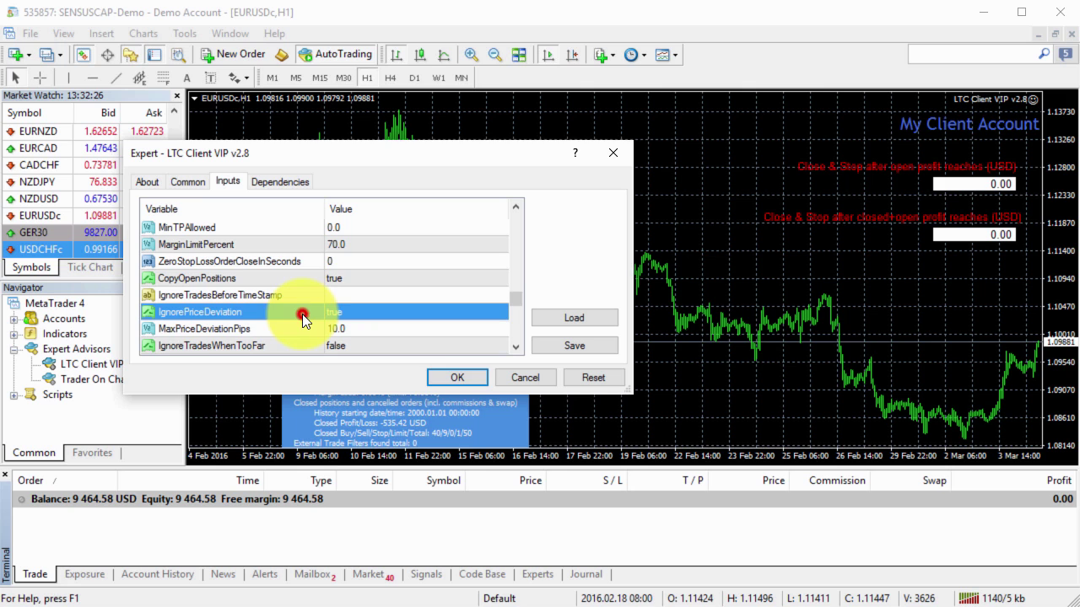
left_click(475, 377)
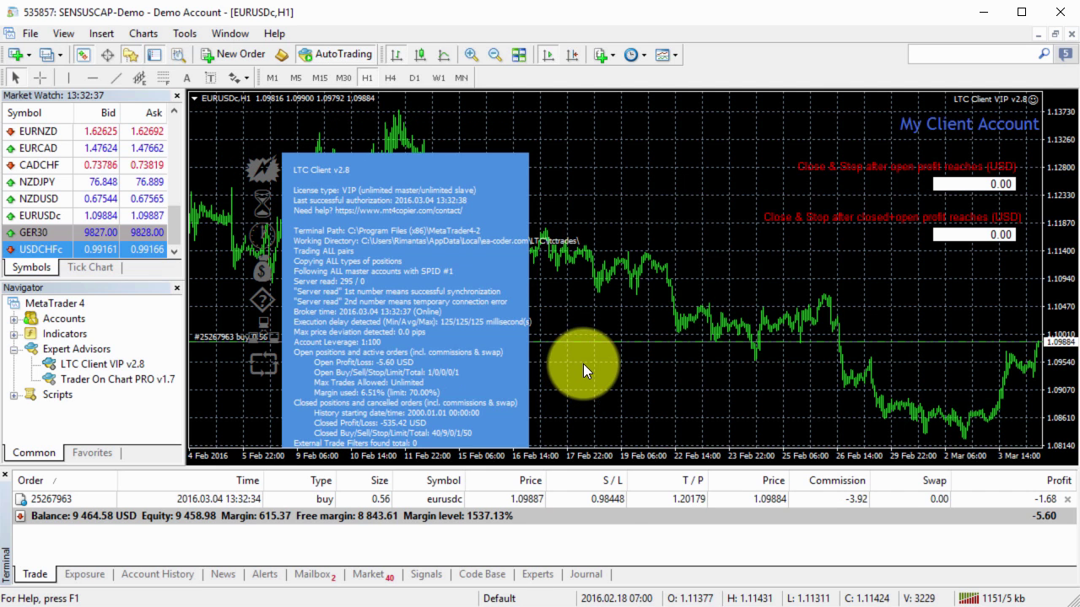
Set the LTC Client EA's IgnorePriceDeviation and CopyOpenPositions inputs back to false
right_click(583, 363)
left_click(671, 478)
left_click(797, 479)
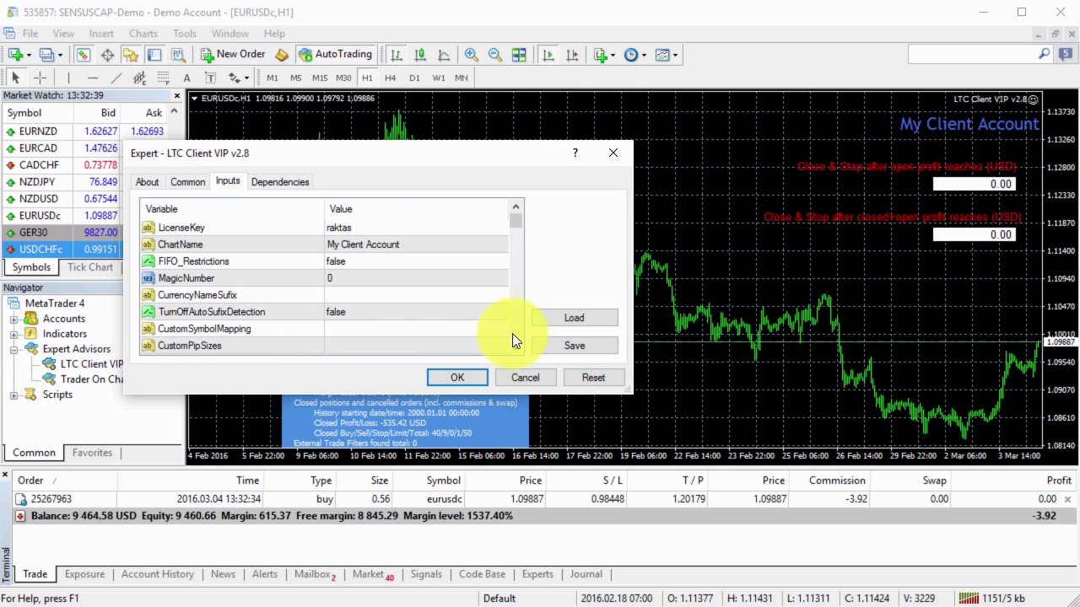
left_click_drag(515, 330, 516, 329)
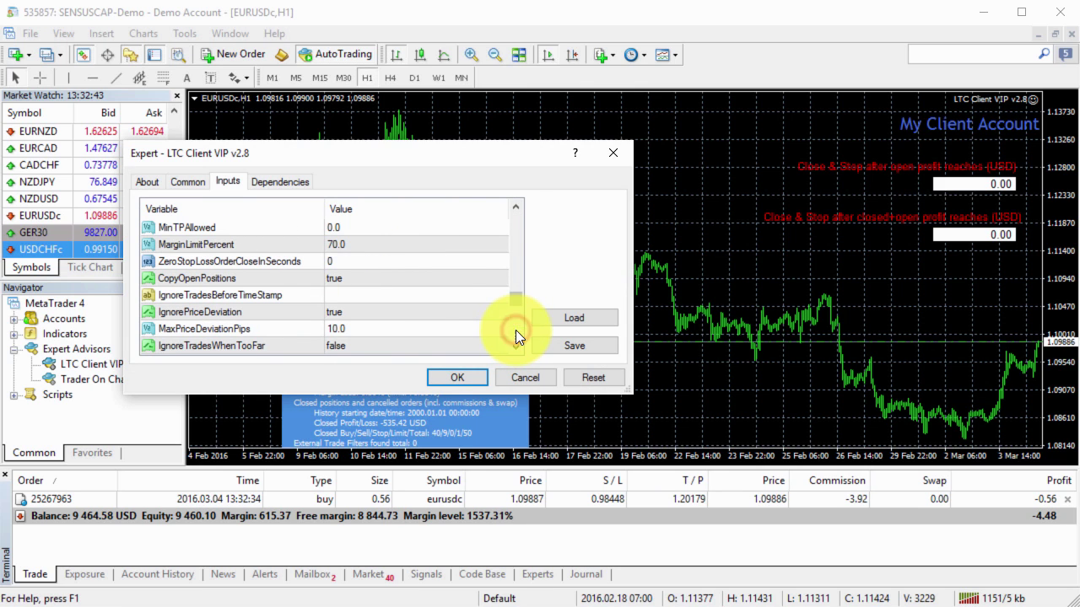
left_click(356, 311)
left_click(355, 312)
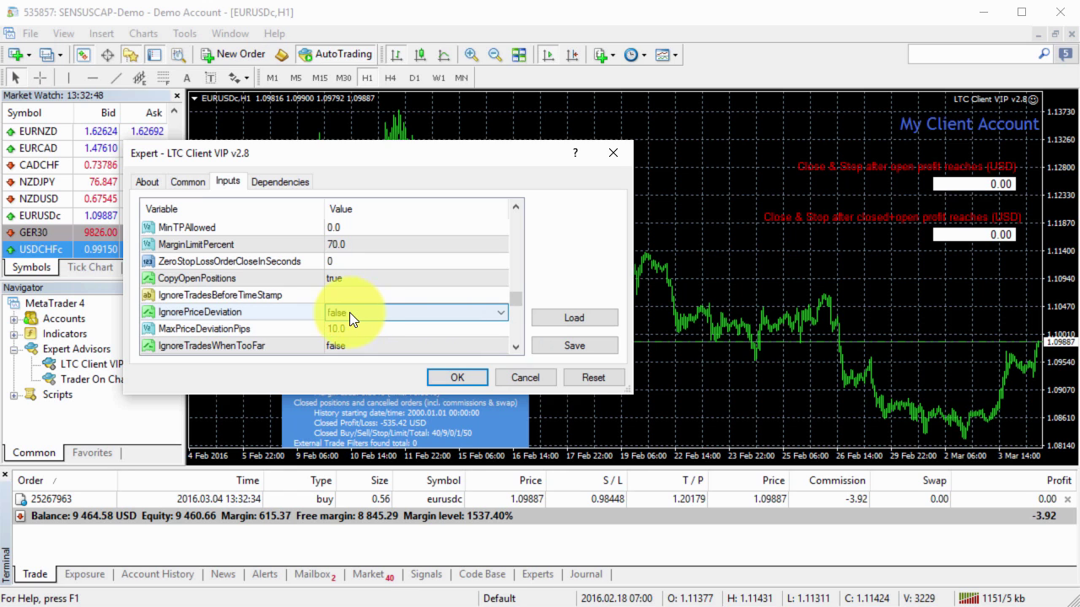
left_click(310, 312)
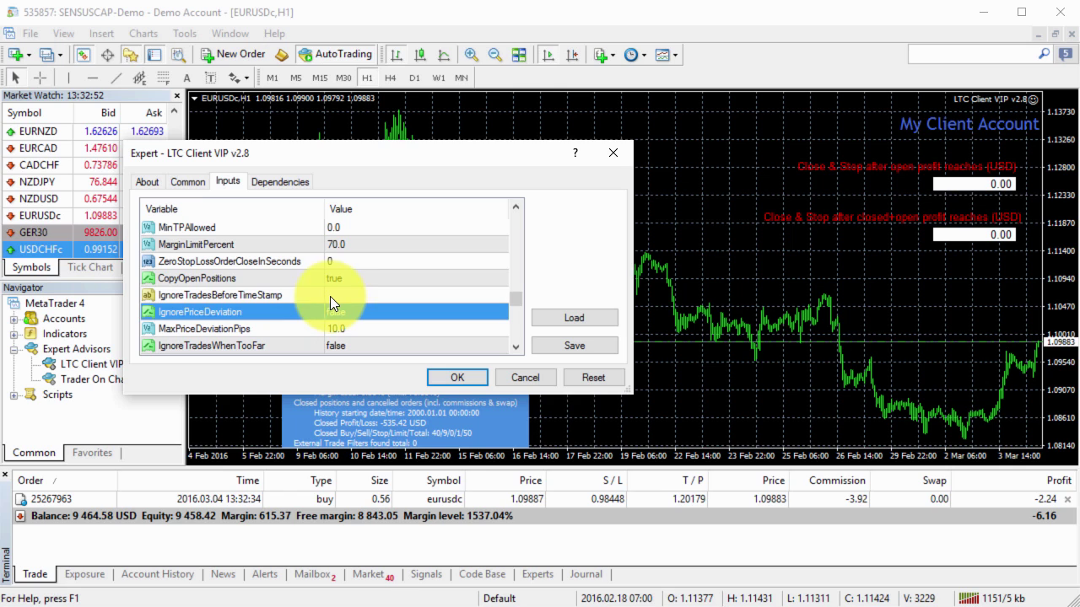
left_click(350, 279)
left_click(350, 279)
left_click(313, 279)
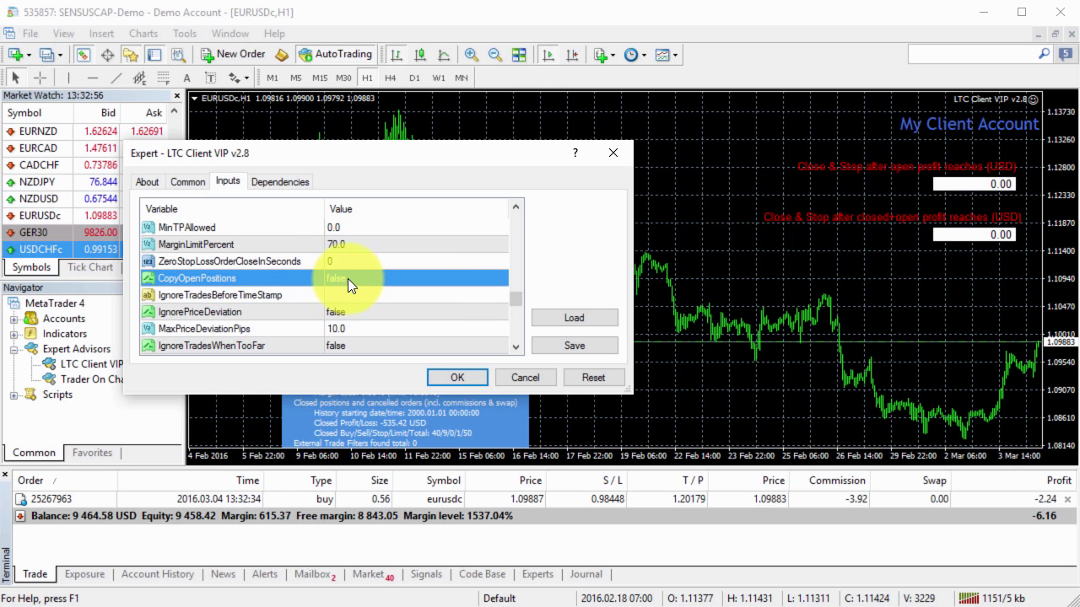
left_click(458, 375)
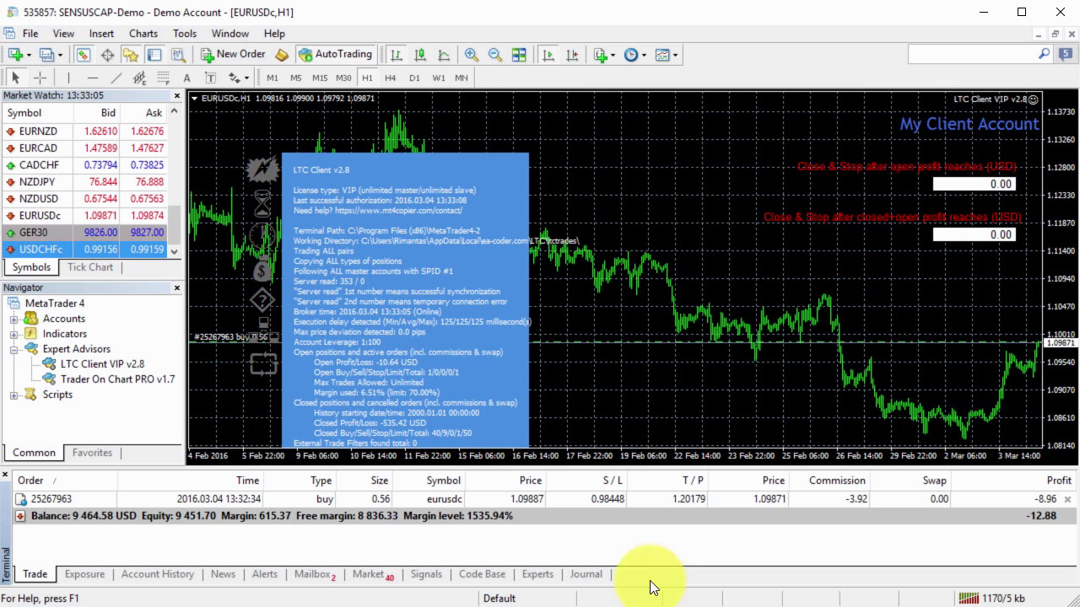
key("alt+Tab")
left_click(774, 533)
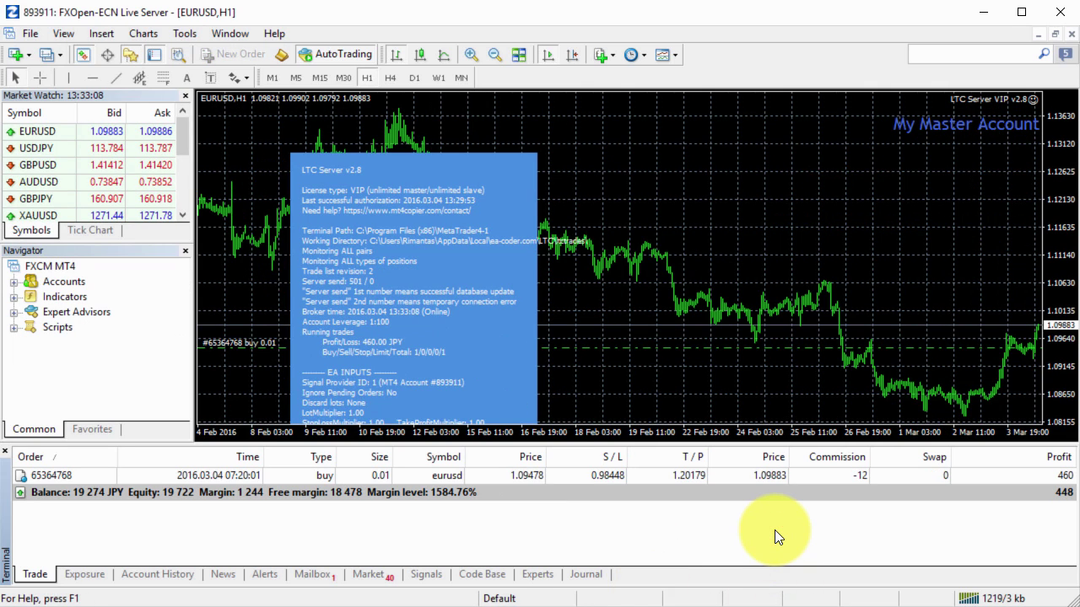
key("alt+Tab")
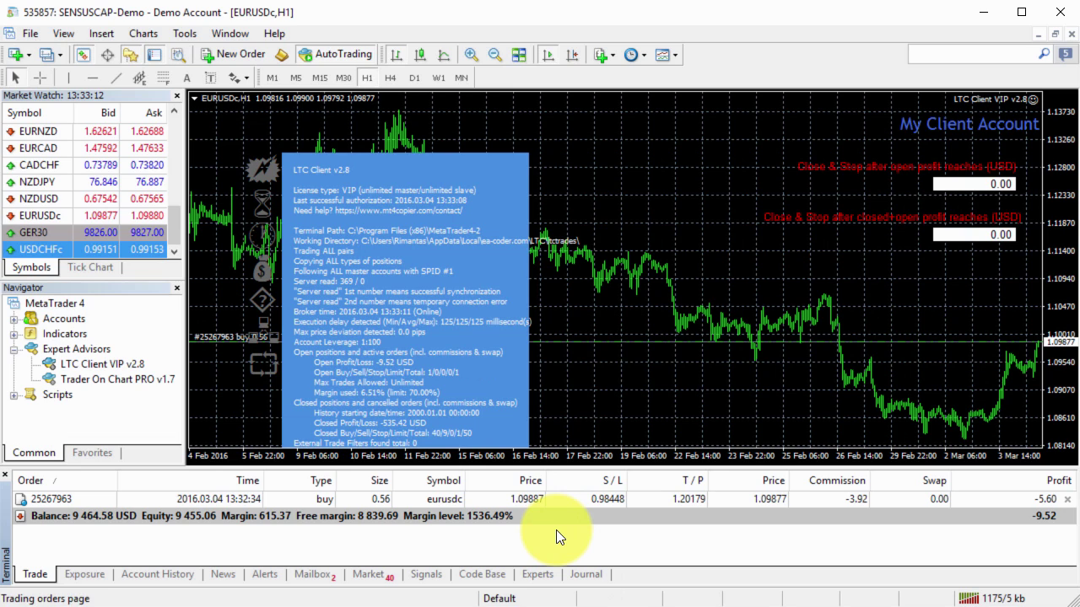
left_click(556, 530)
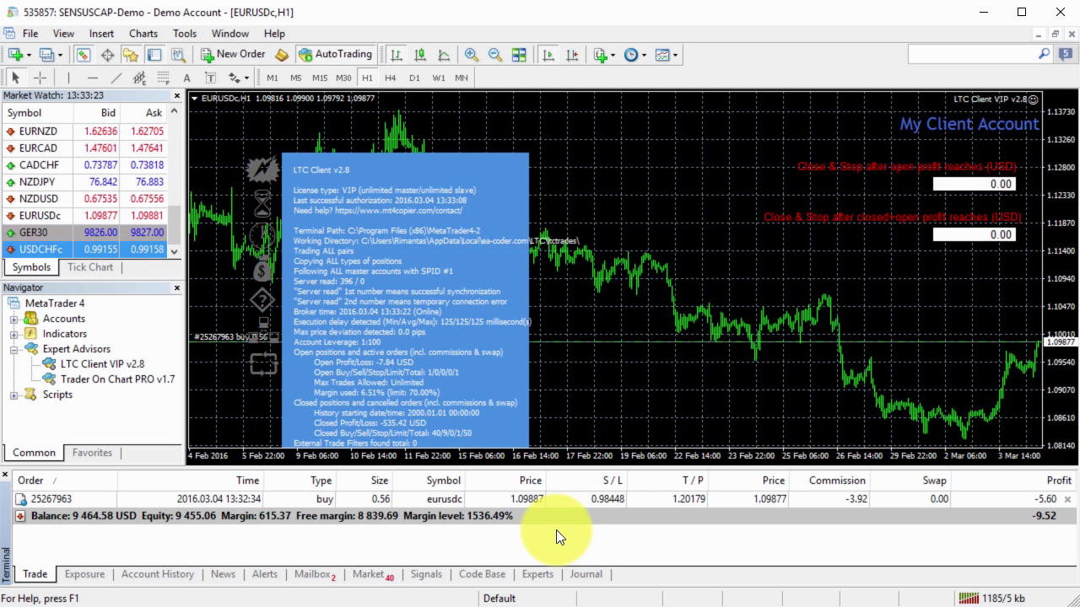
key("alt+Tab")
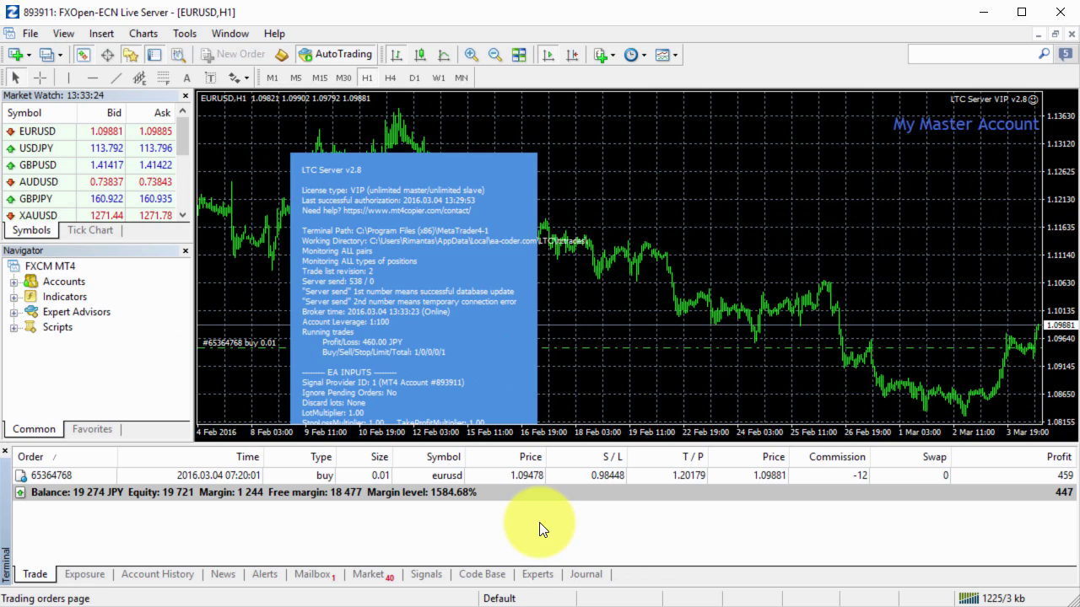
left_click(514, 523)
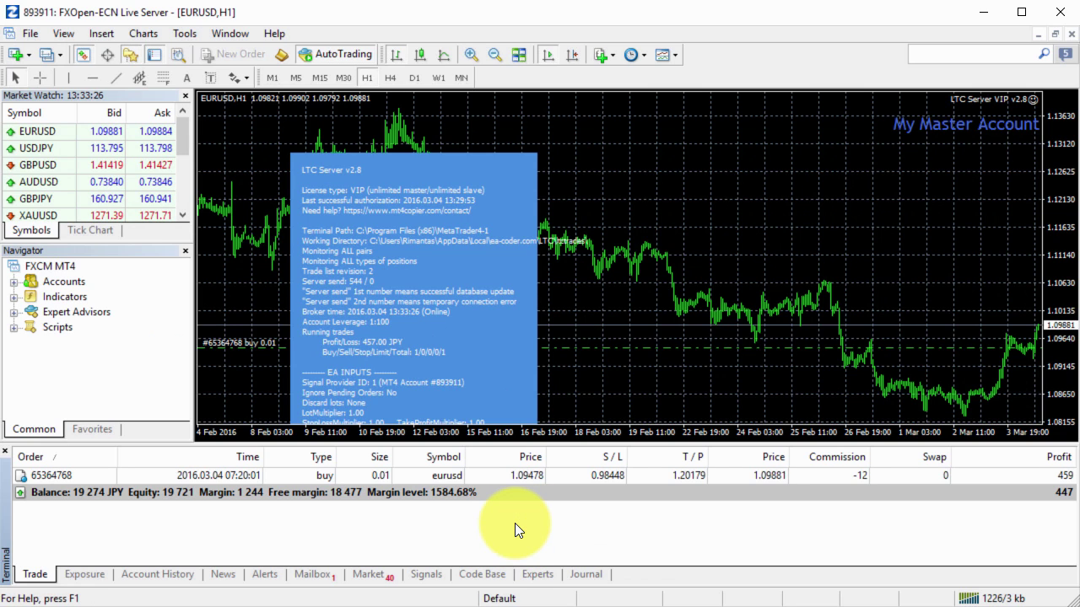
left_click(489, 476)
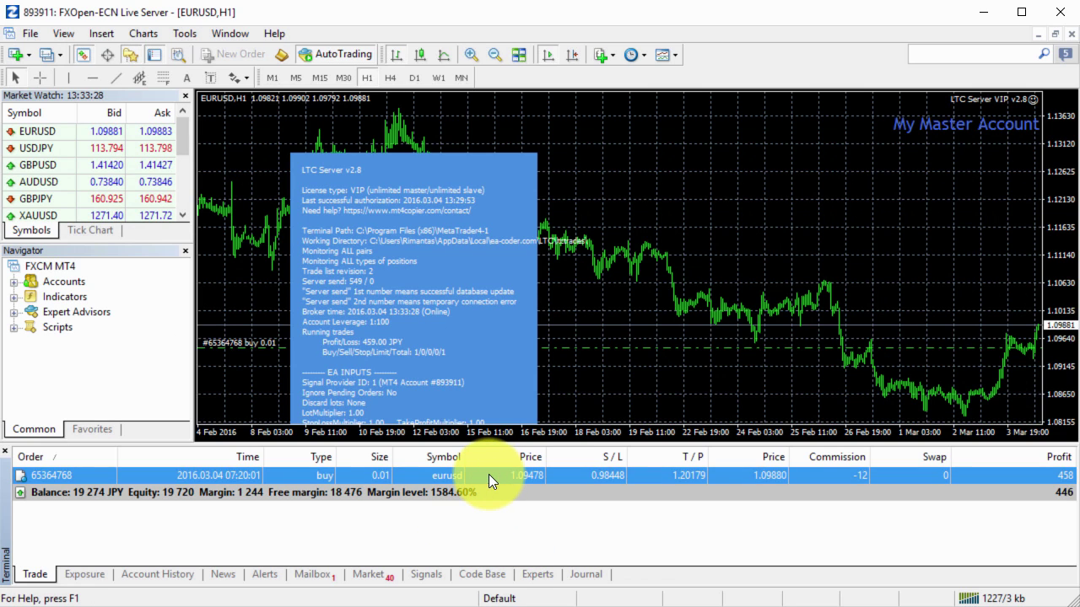